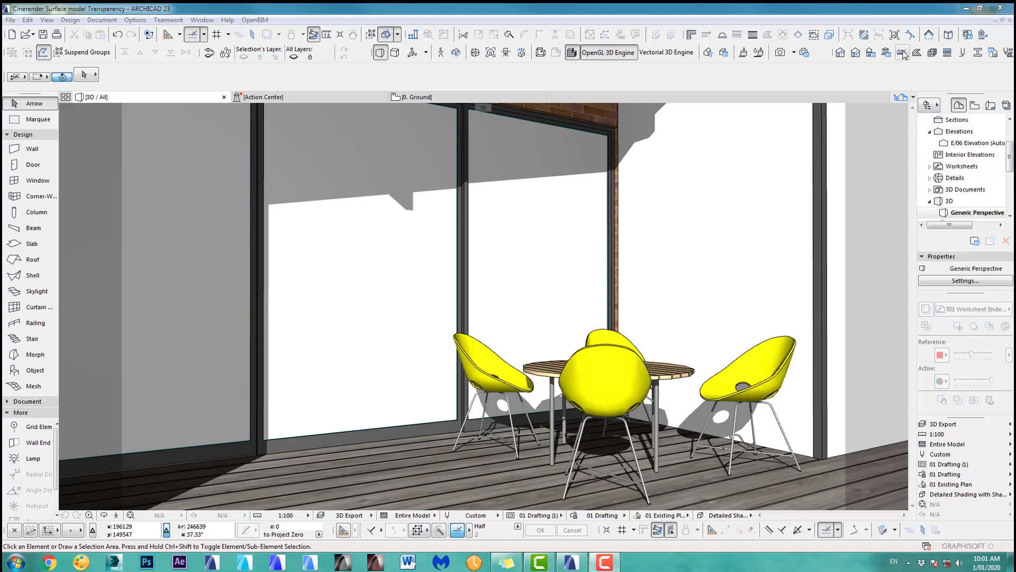
- Open the ASM Techbase Transparency surface settings and enable its CineRender Transparency channel
click(745, 53)
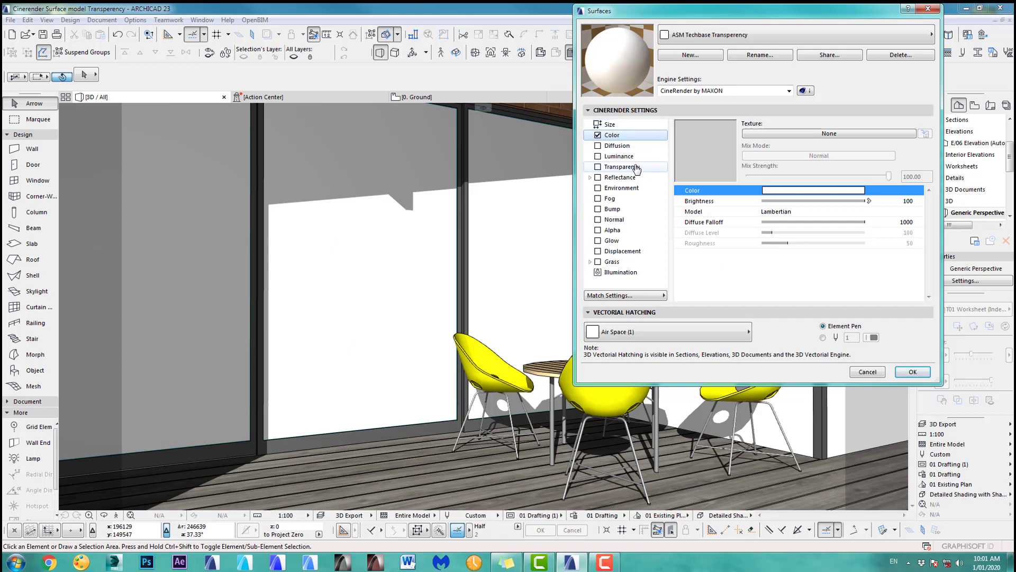
click(598, 168)
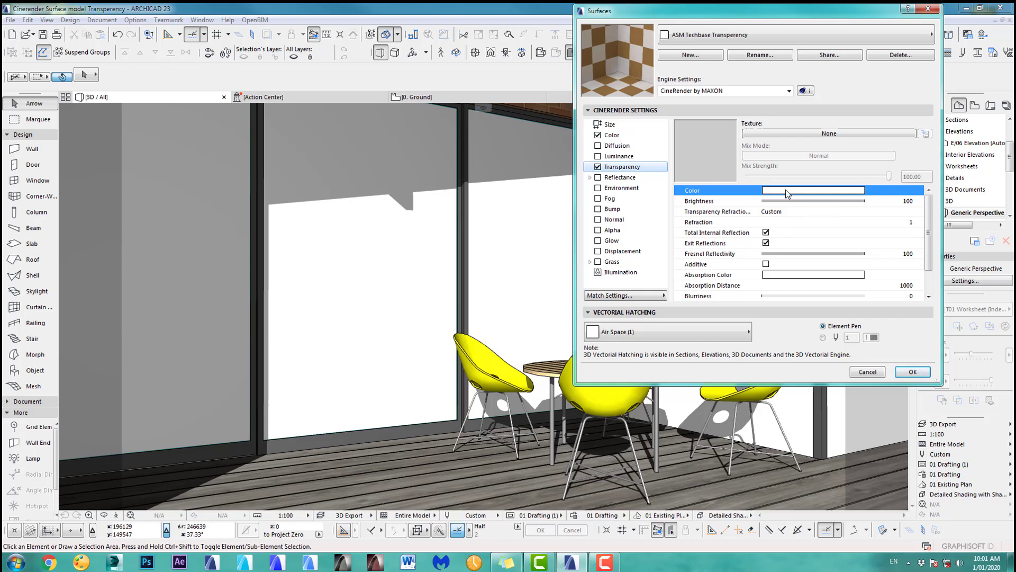
- Set the glass transparency colour to black, then change it to mid grey (luminance 120)
click(787, 193)
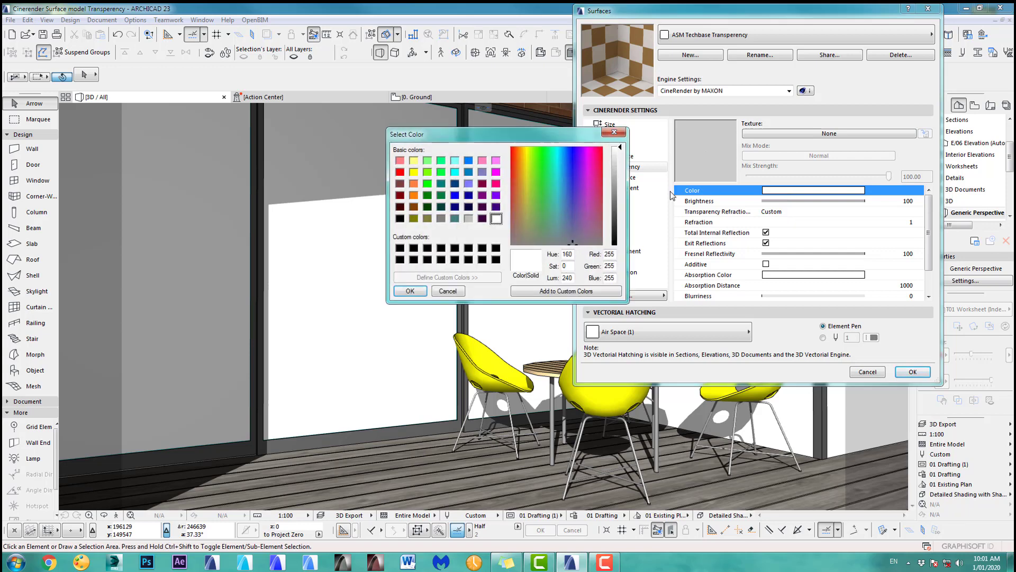
click(615, 245)
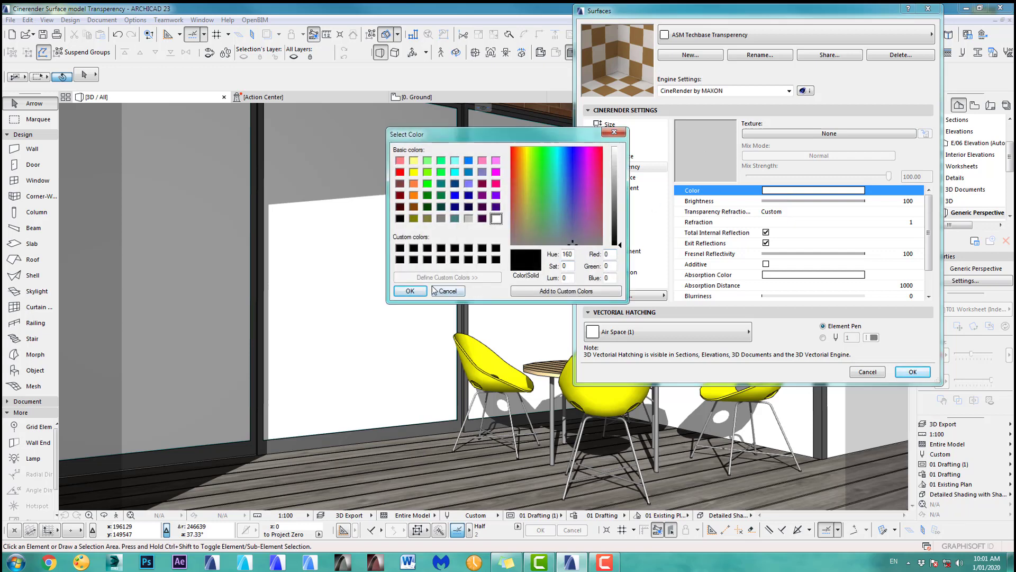
click(410, 291)
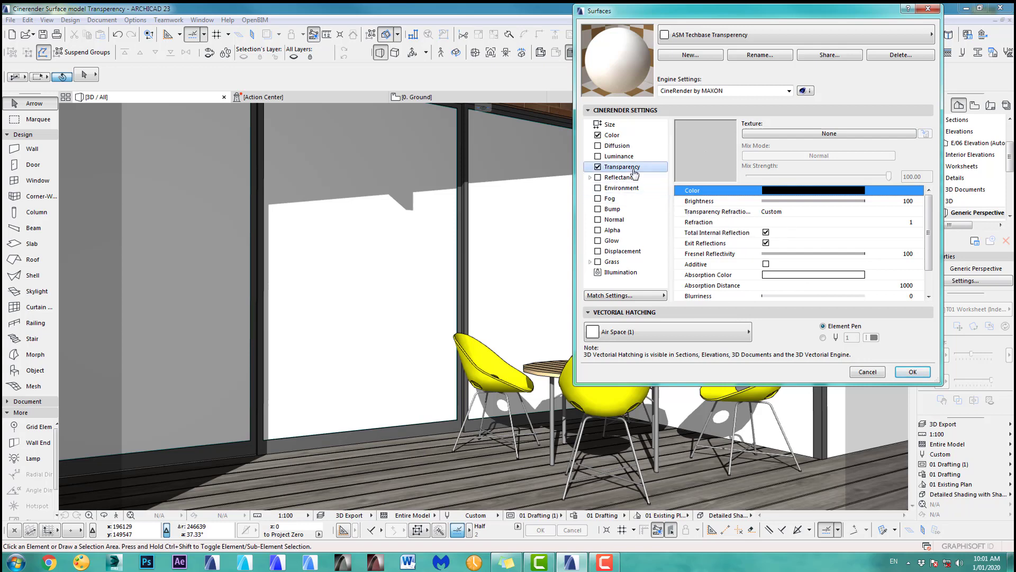
click(815, 192)
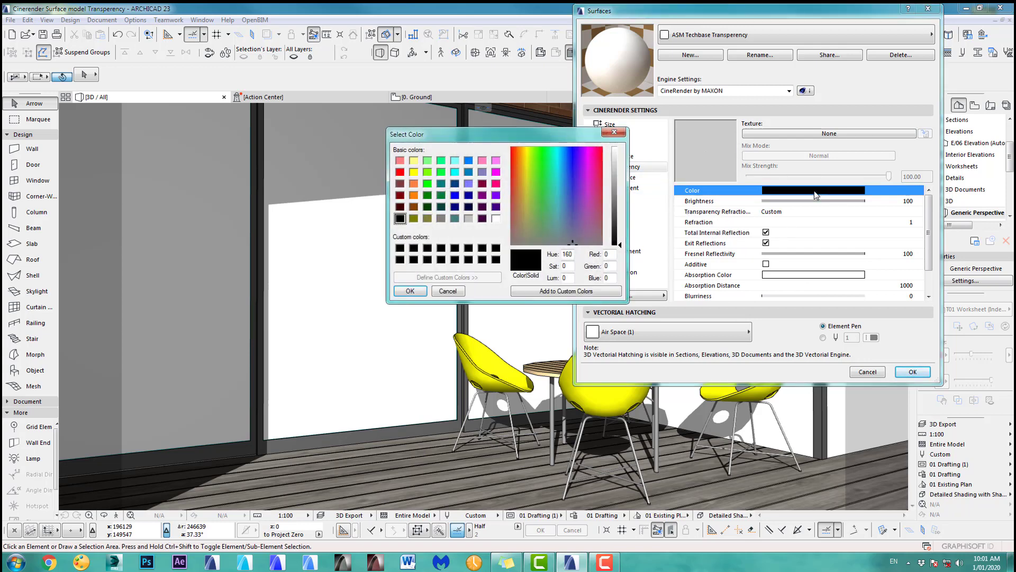
click(619, 196)
click(415, 292)
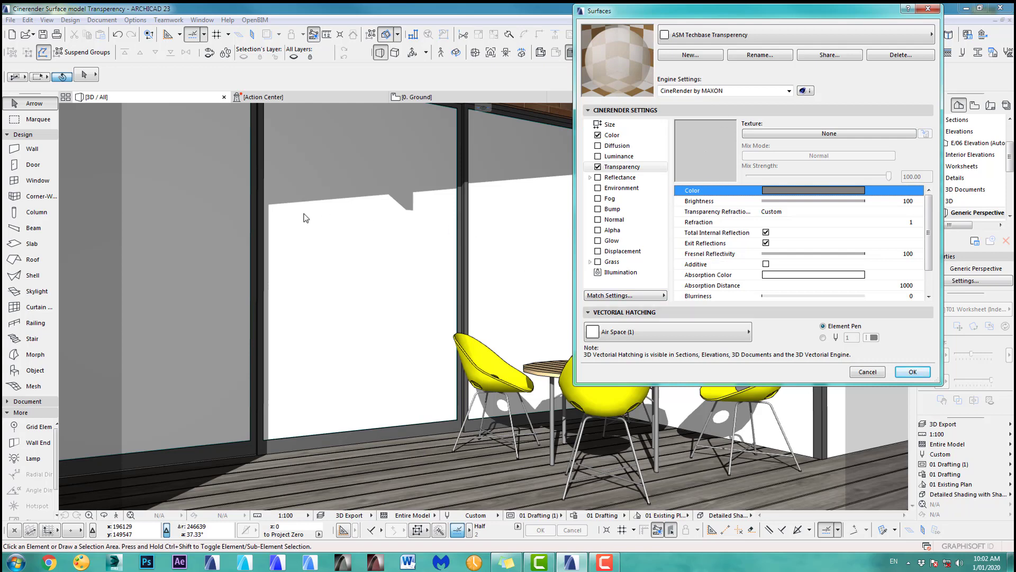
- Copy CineRender transparency into basic settings, set OpenGL transmittance to 51, and apply
click(632, 294)
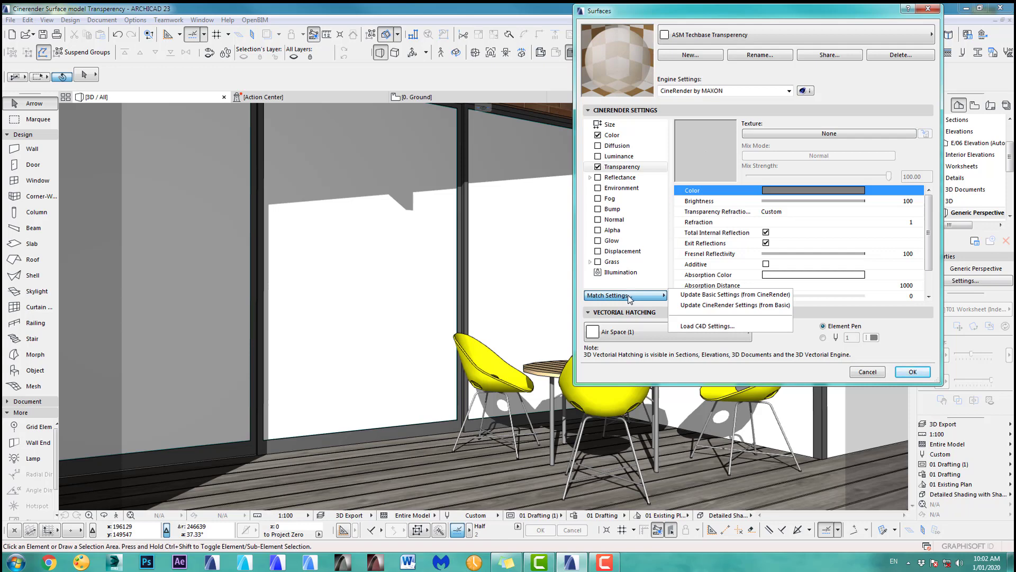
click(751, 295)
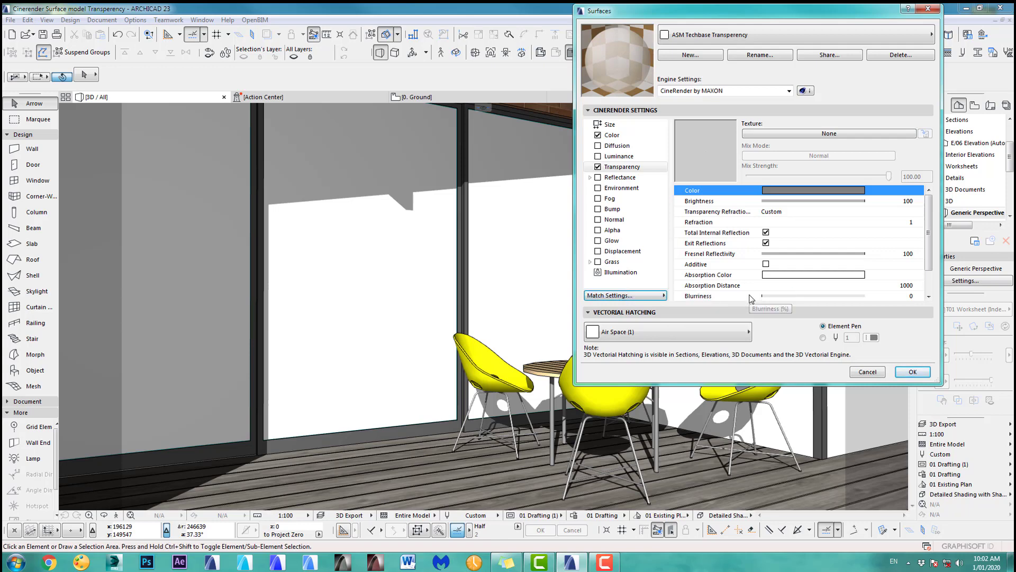
click(690, 91)
click(681, 118)
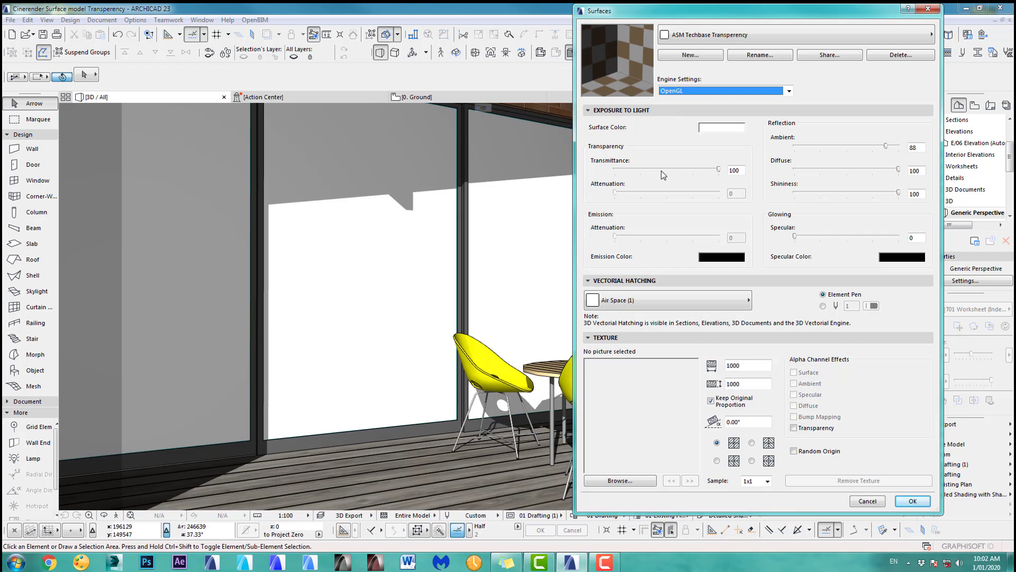
drag(719, 170, 668, 171)
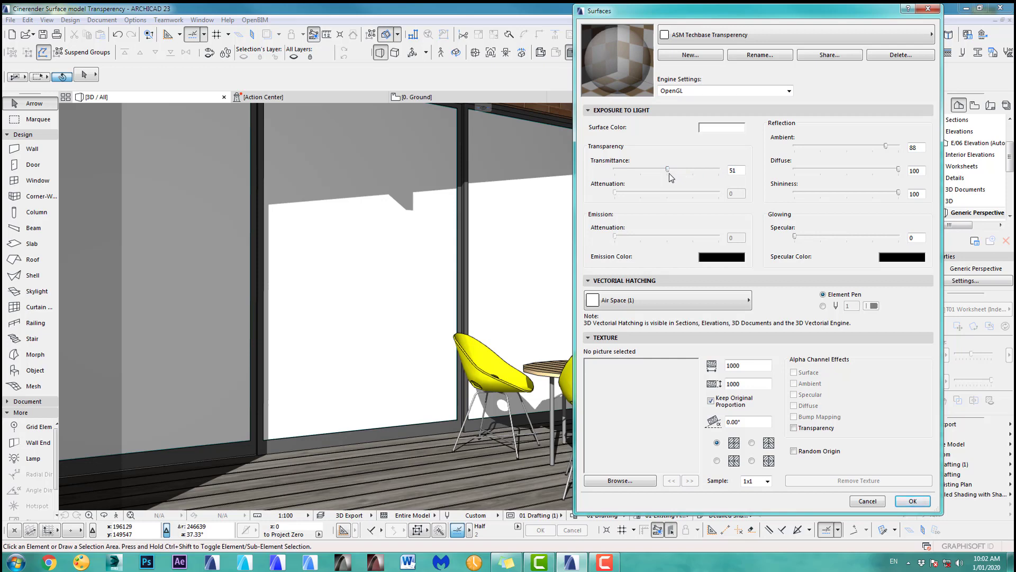
click(913, 501)
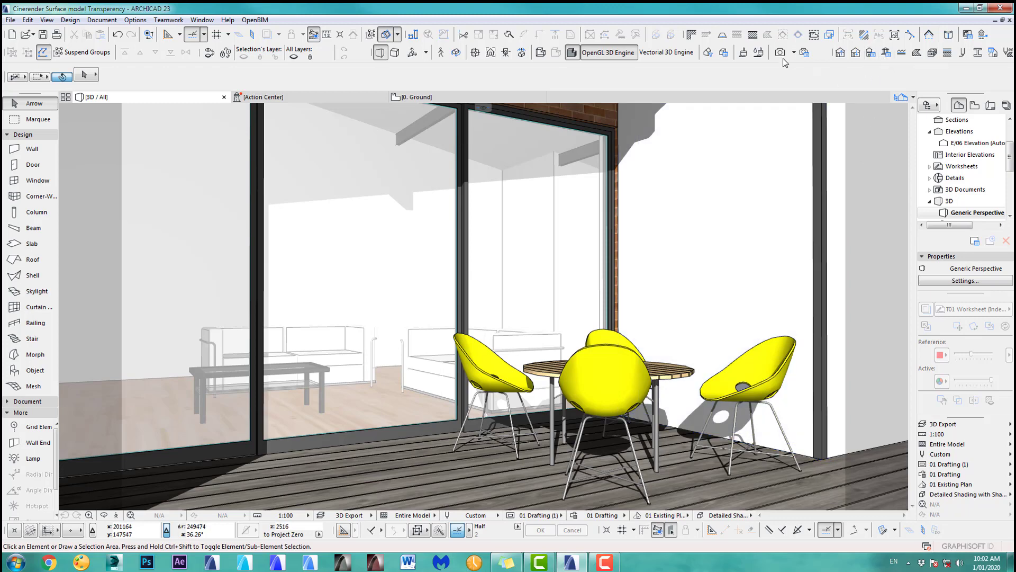
- Render the terrace scene with CineRender into Picture1, stopping the render early
click(782, 54)
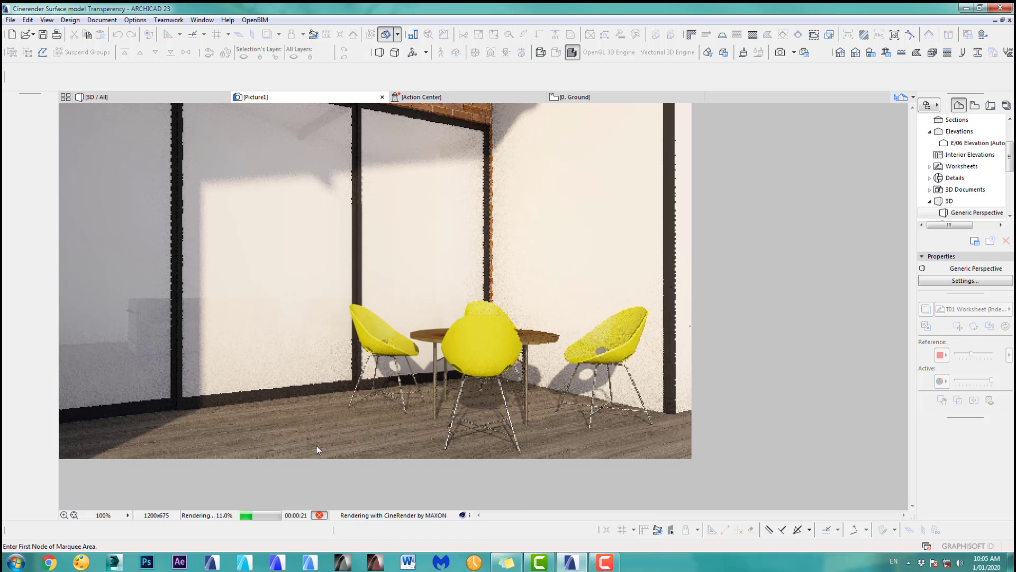
key(Escape)
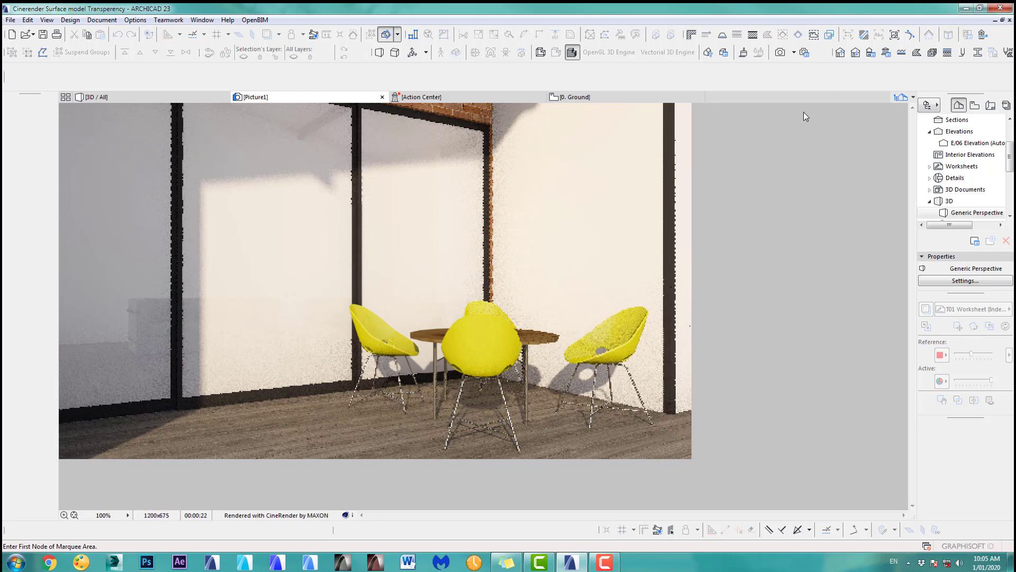
- Change the glass's CineRender transparency colour to light grey (238, 238, 238) and apply
click(744, 53)
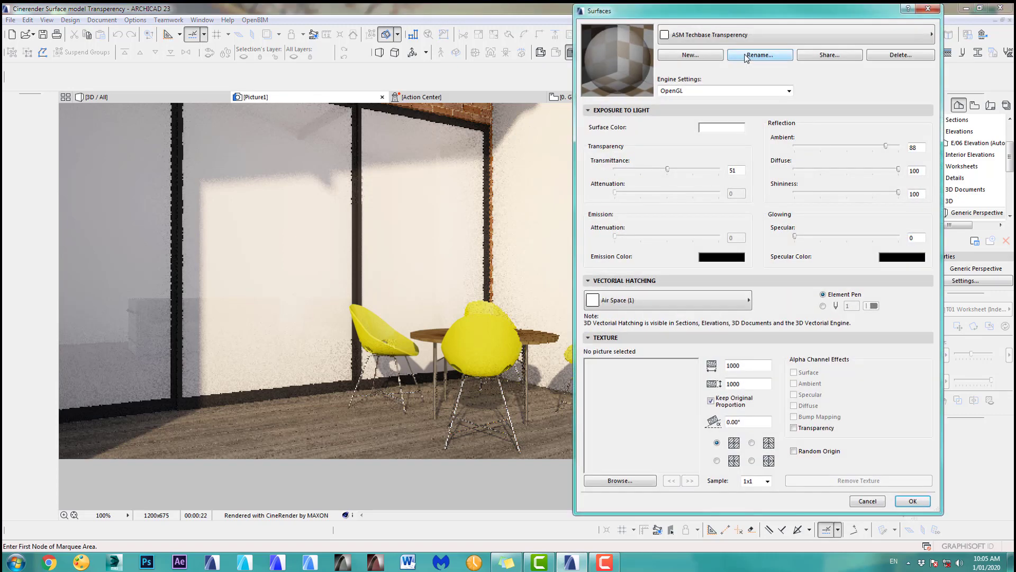
click(783, 90)
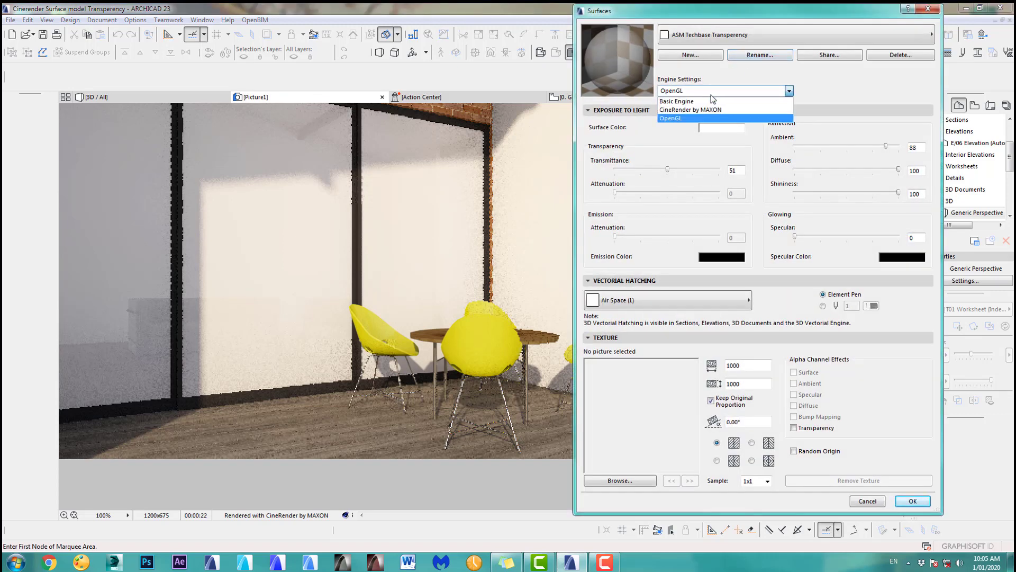
click(689, 117)
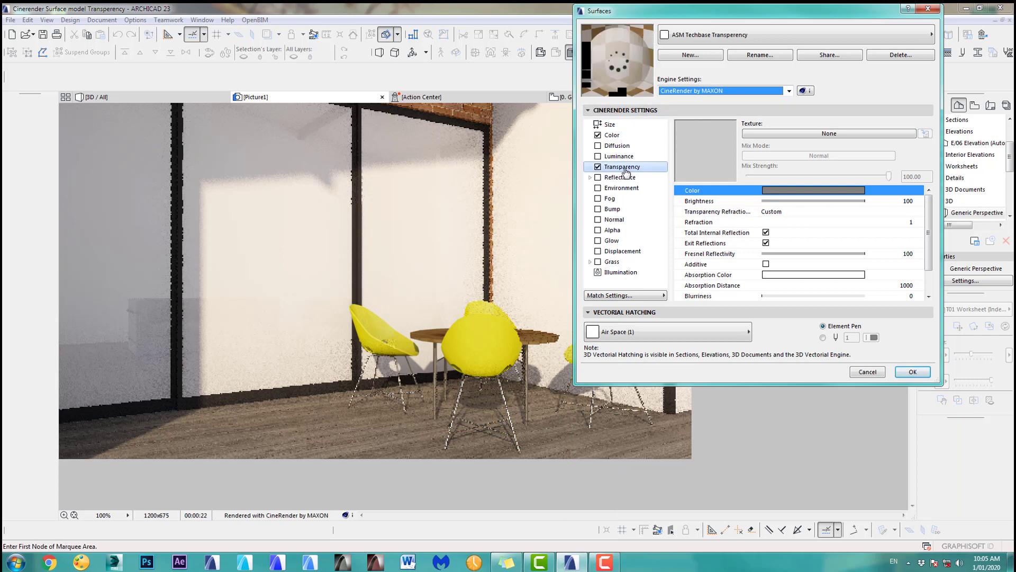
click(803, 191)
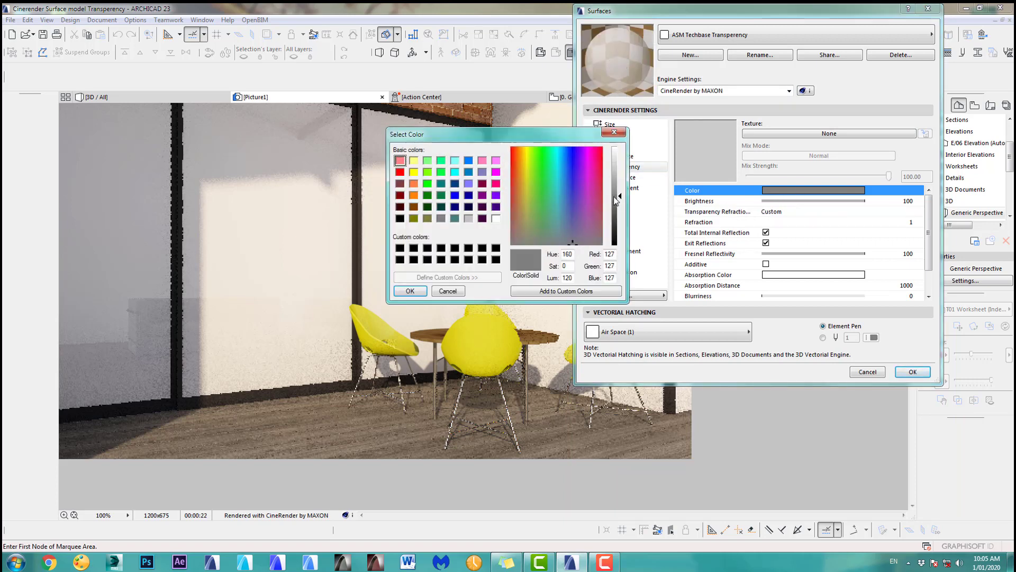
click(621, 149)
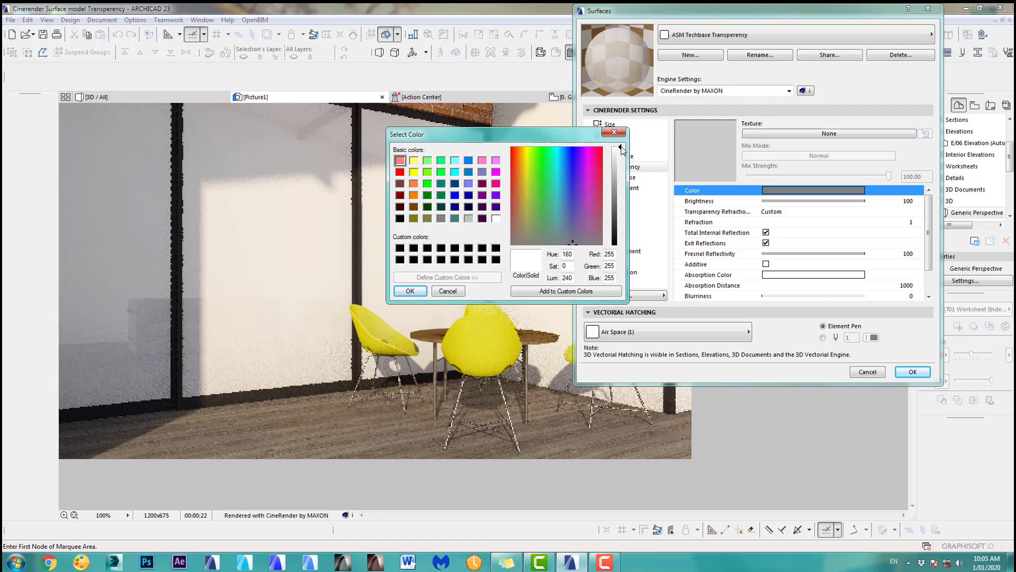
click(621, 153)
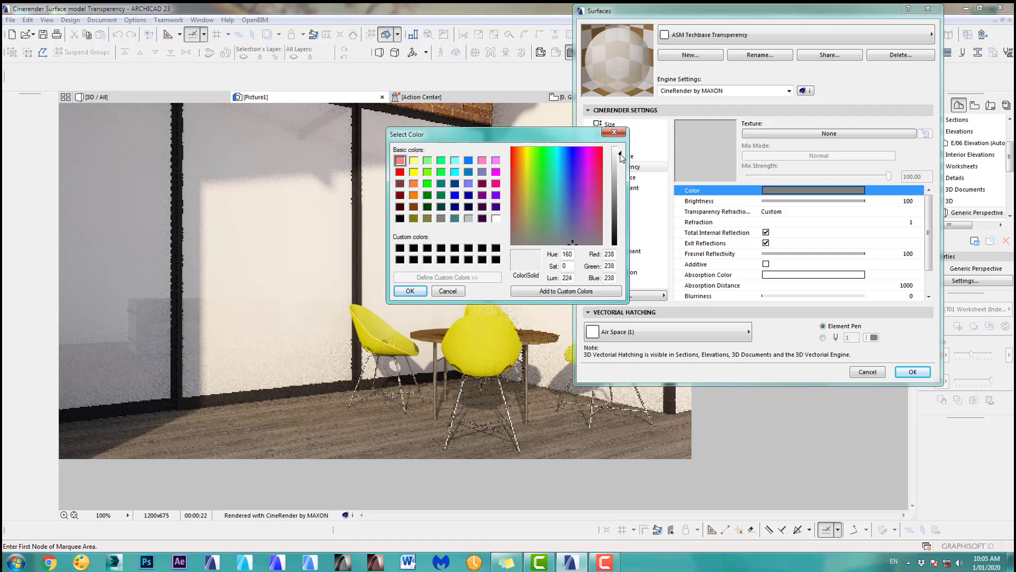
drag(621, 154, 621, 153)
click(410, 291)
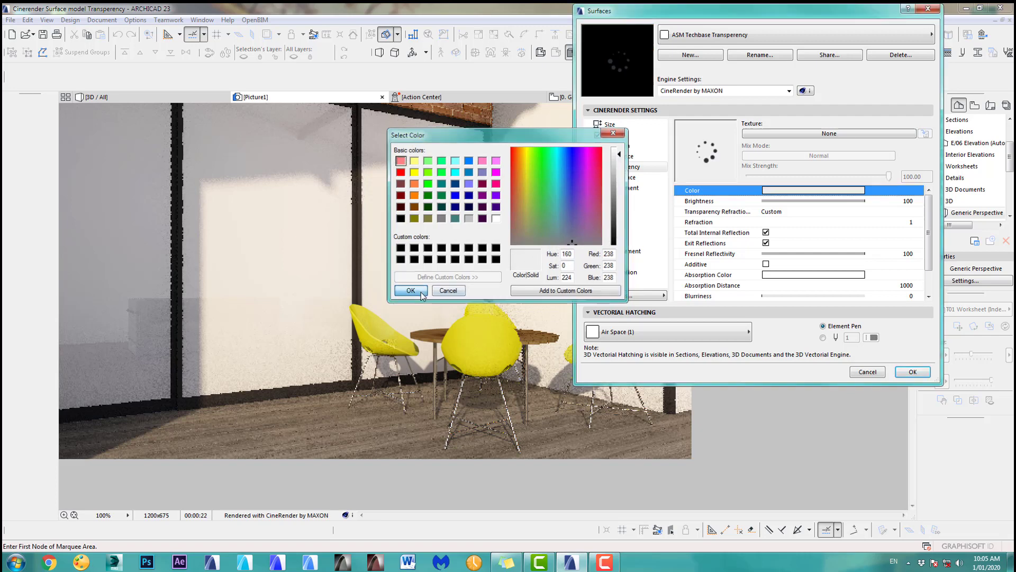
click(914, 372)
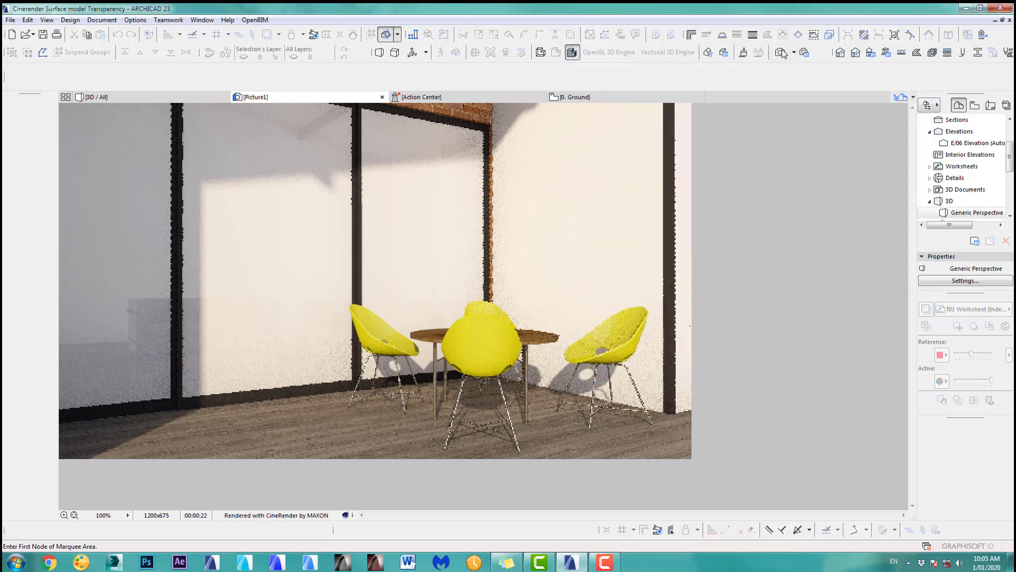
- Render Picture2 with the clearer glass, then reopen the glass surface settings
click(781, 53)
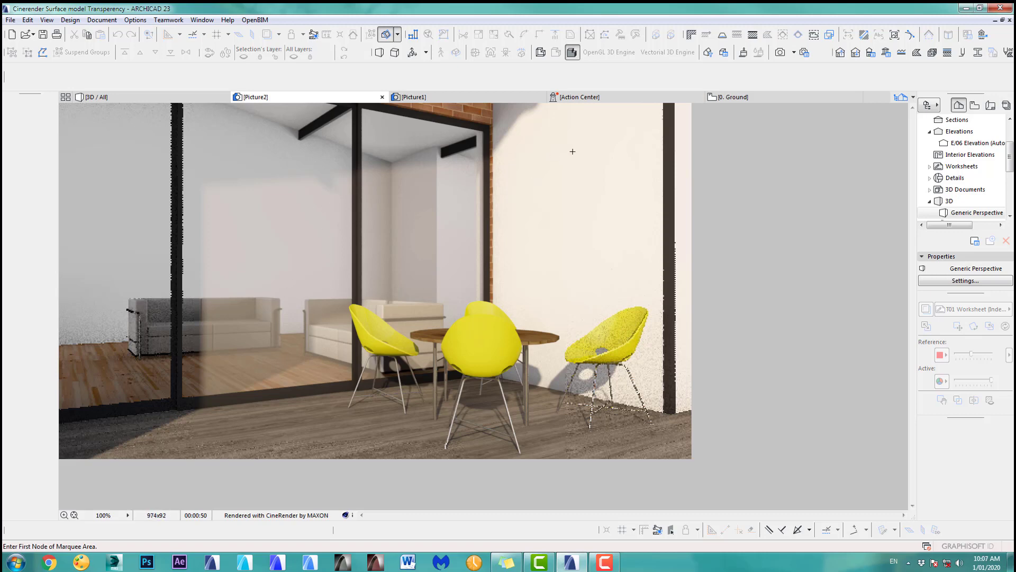
click(744, 54)
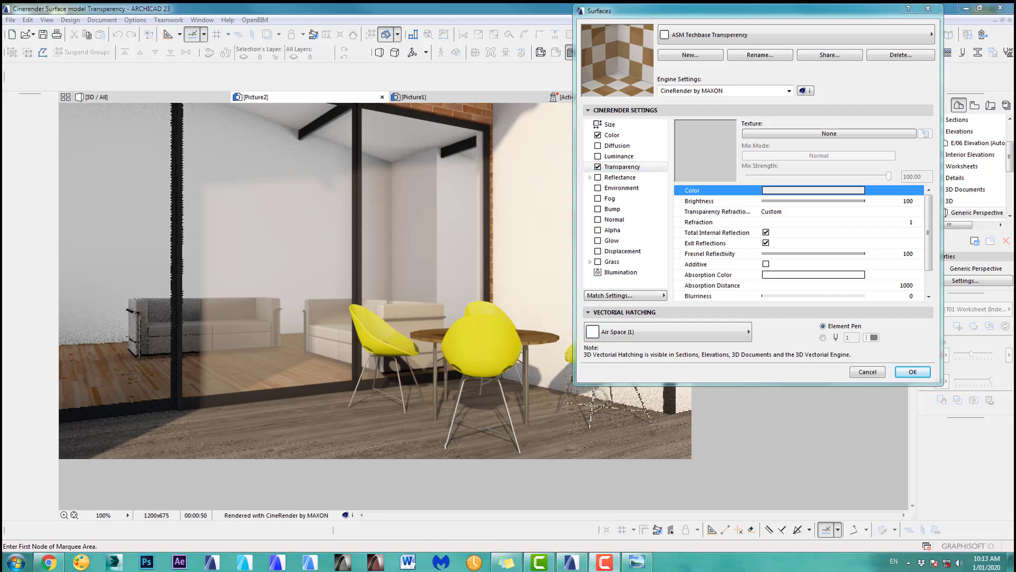
- Bring up the Wikipedia List of refractive indices page in Chrome
click(48, 562)
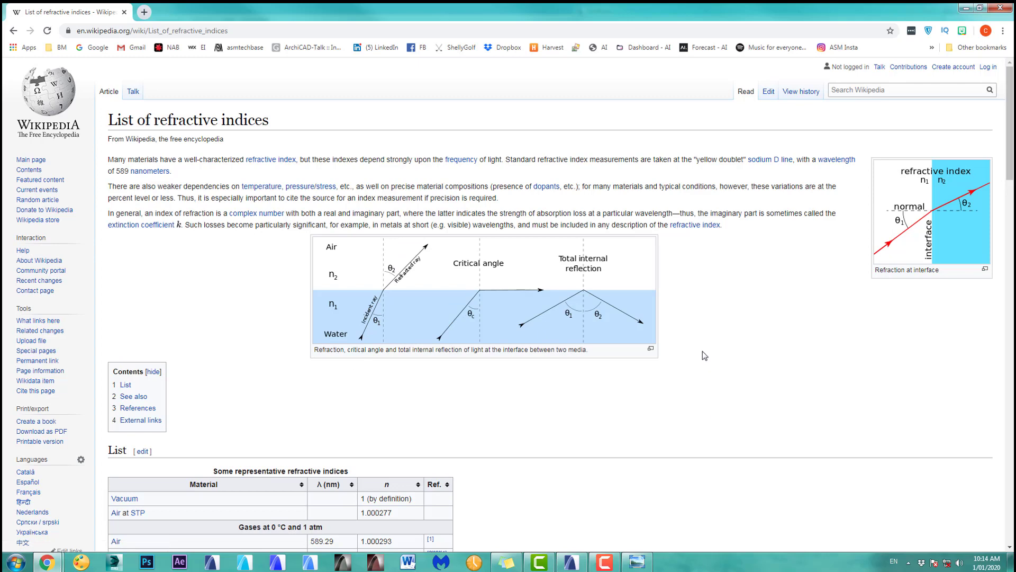
- Set aside the water refraction photo, review the refractive index table, and return to ARCHICAD
click(639, 568)
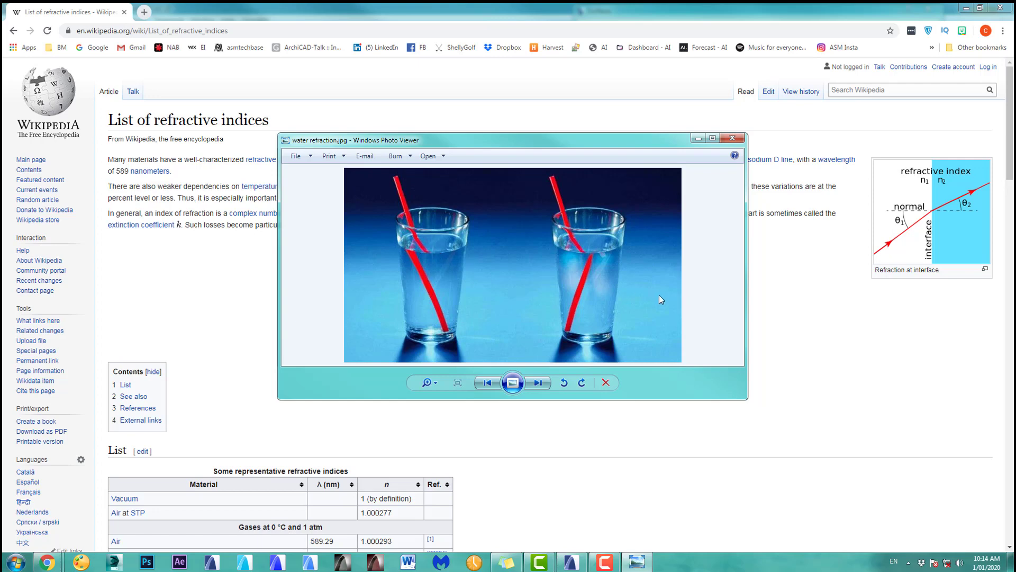
click(699, 138)
scroll(694, 376, down, 3)
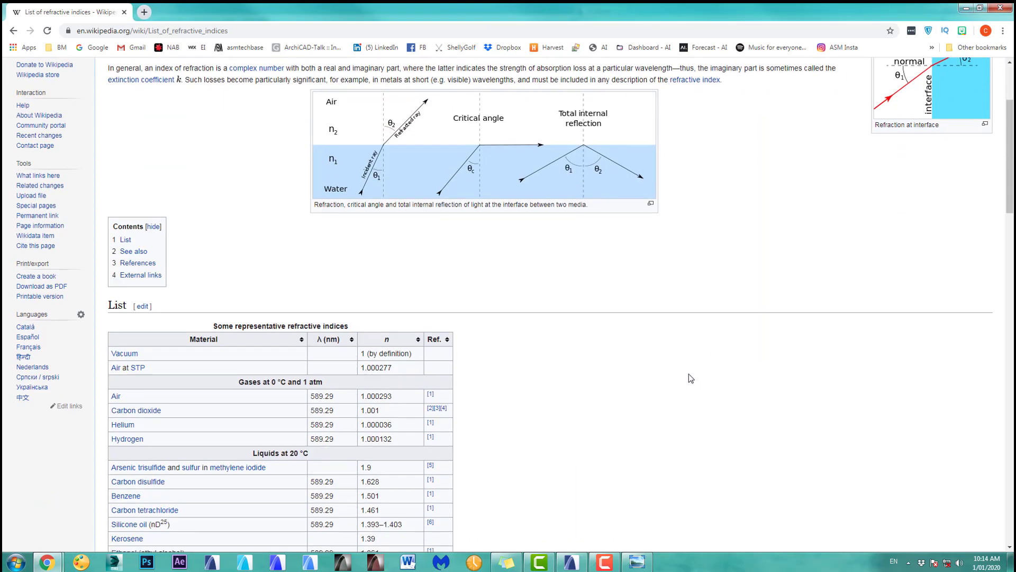
scroll(691, 378, down, 4)
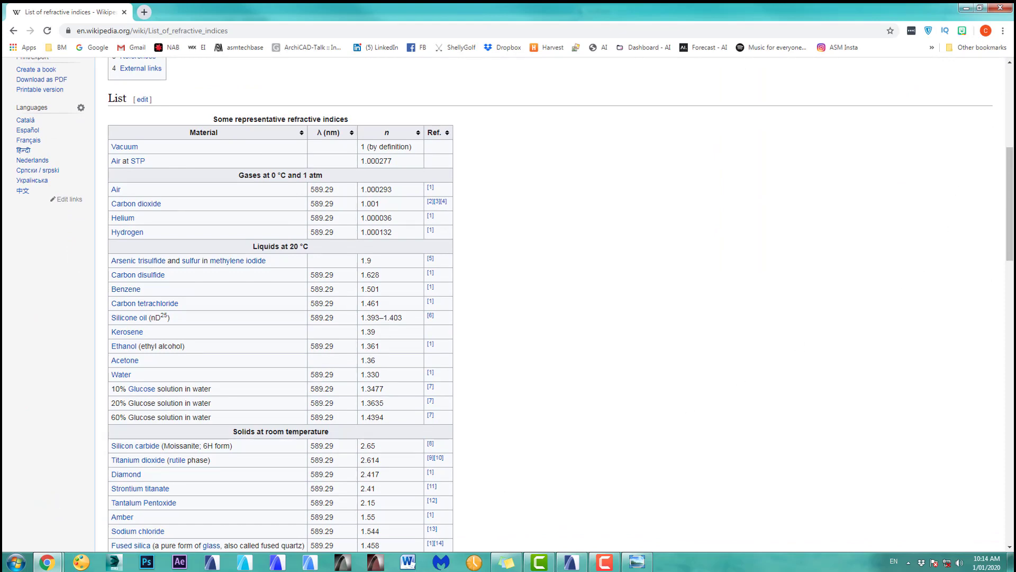
click(966, 8)
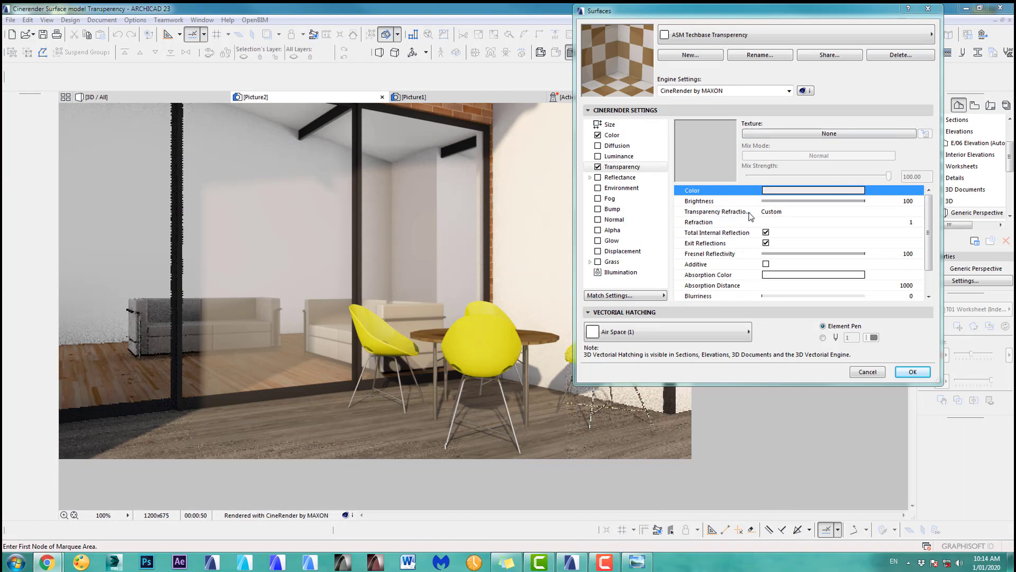
- Set the transparency refraction preset to Glass (1.52), after briefly trying Water
click(905, 214)
click(910, 212)
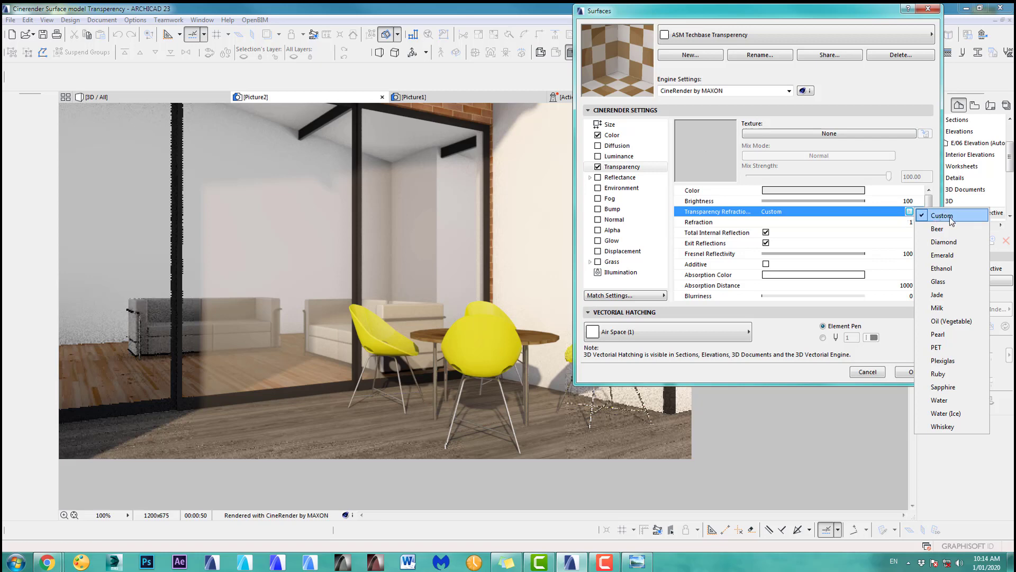
click(940, 282)
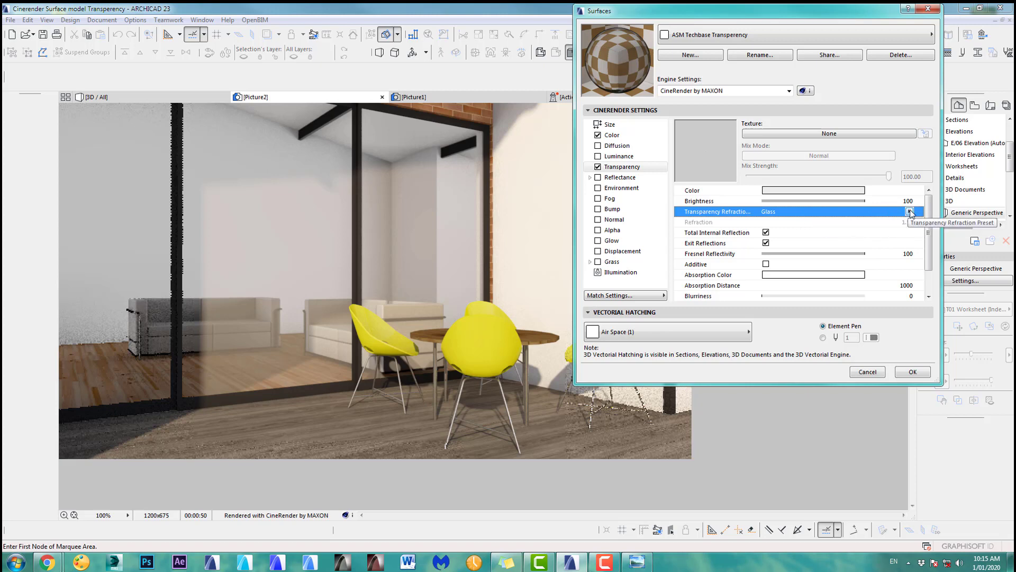
click(910, 212)
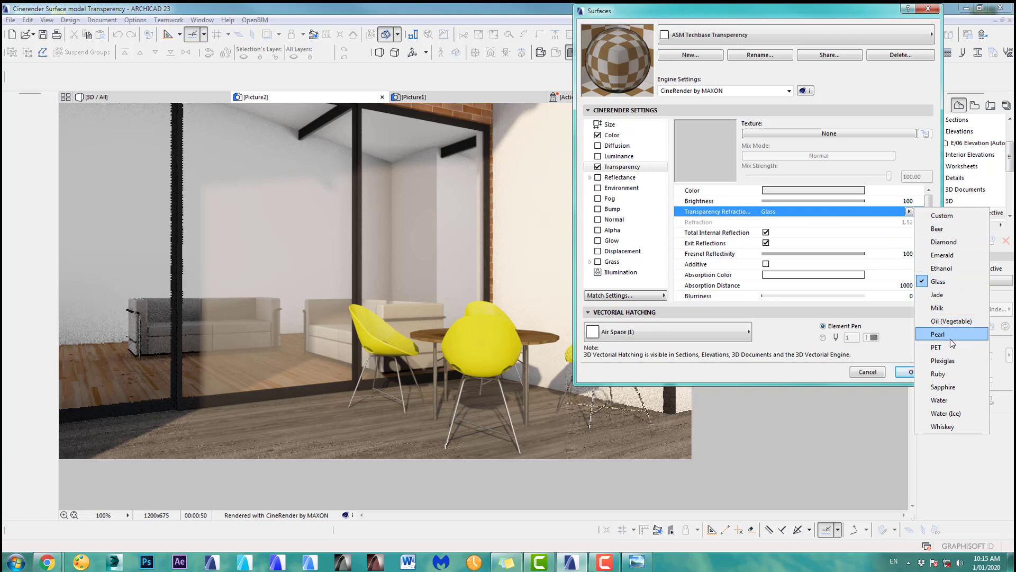
click(940, 401)
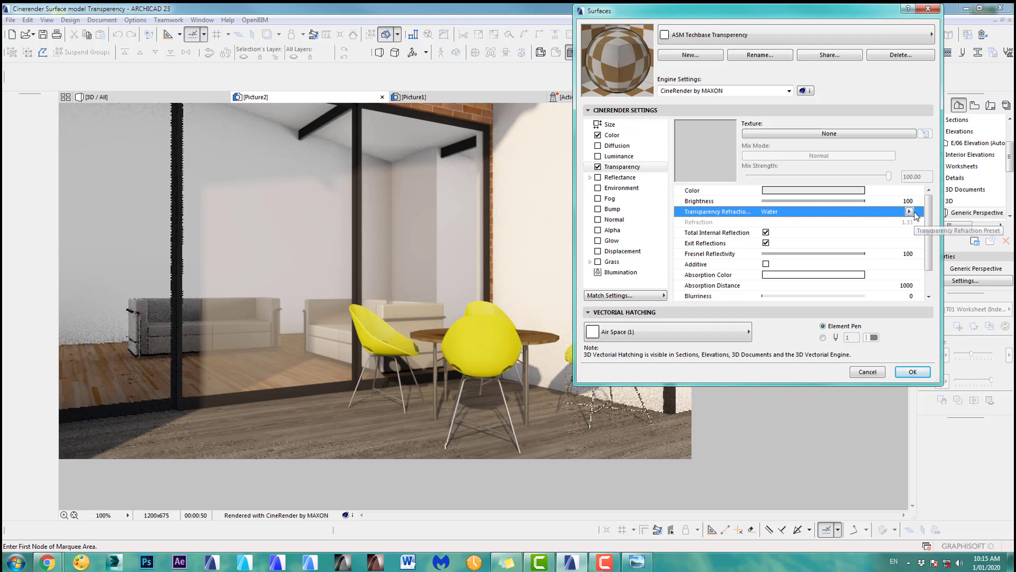
click(910, 212)
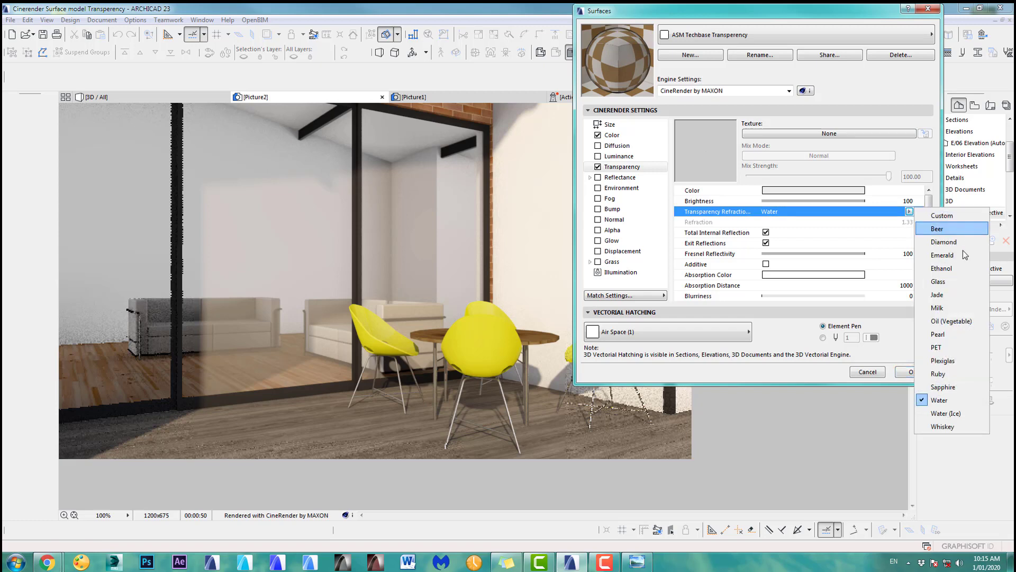
click(947, 282)
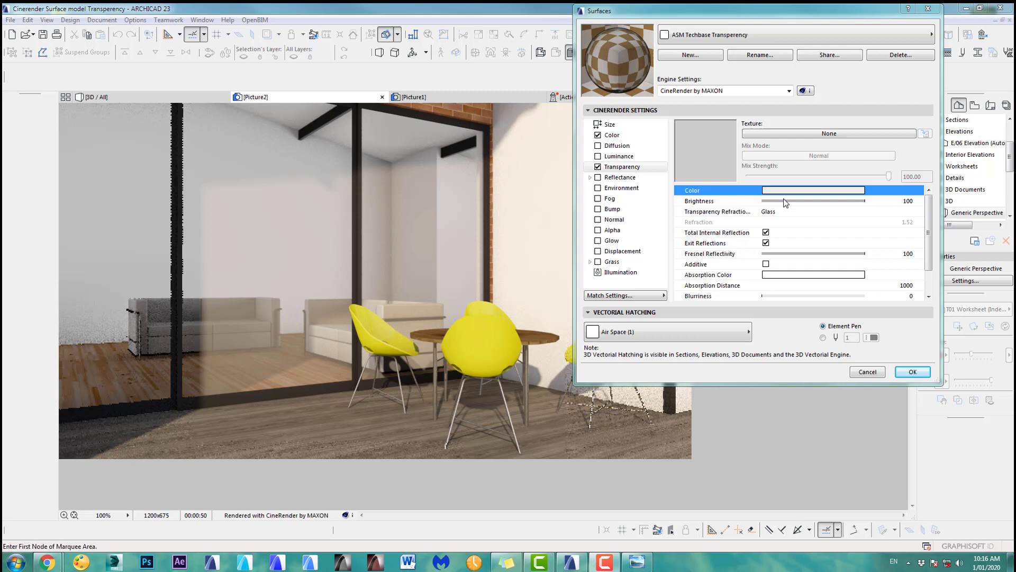
- Apply the Glass refraction and render Picture3, stopping it partway at 54%
click(912, 373)
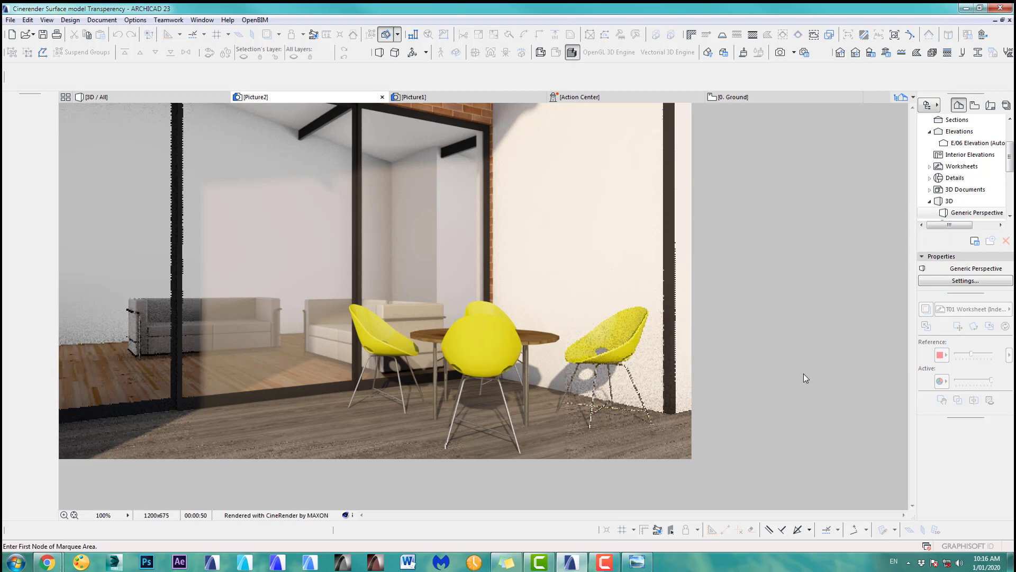
click(780, 52)
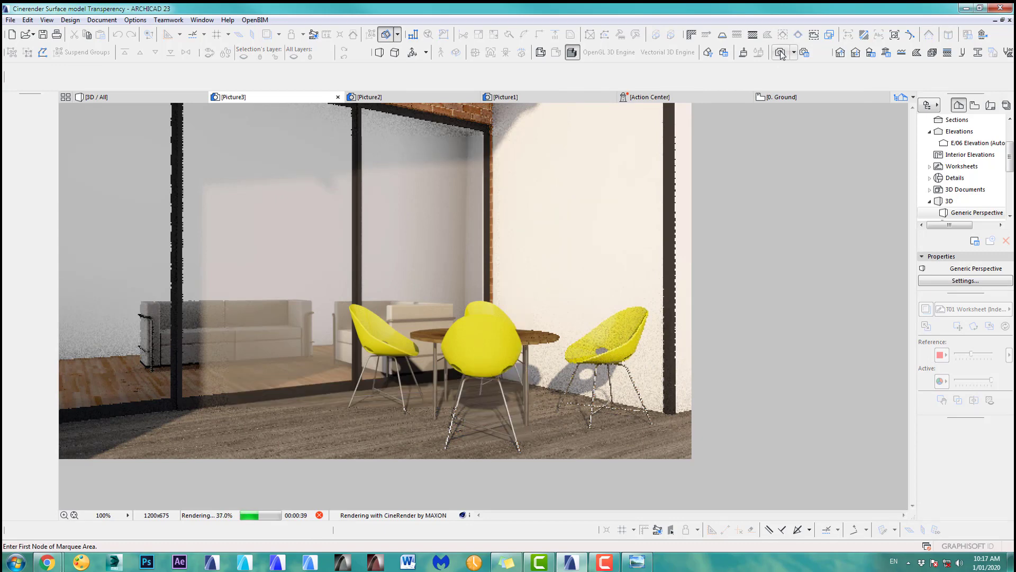
click(319, 515)
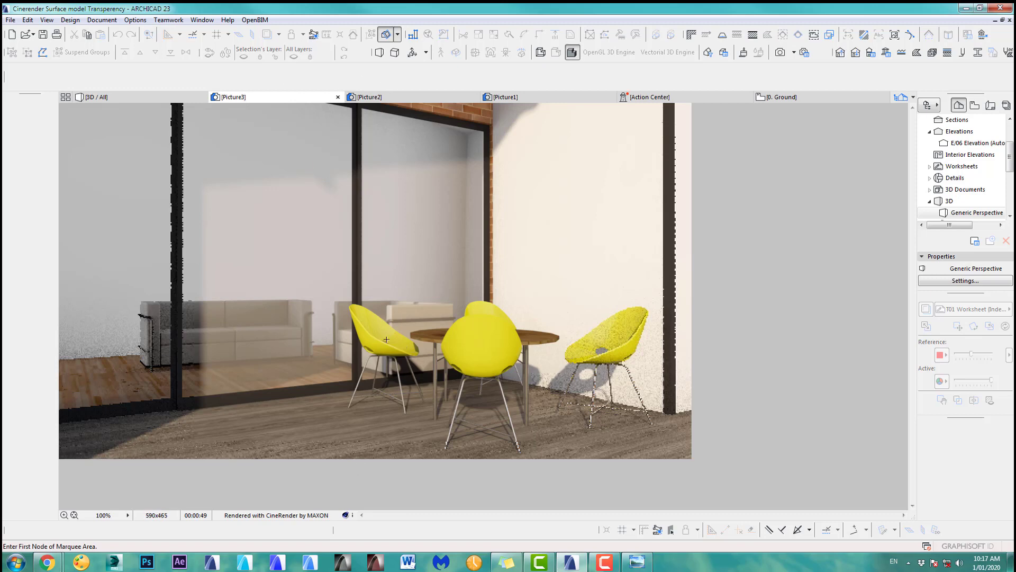
click(401, 98)
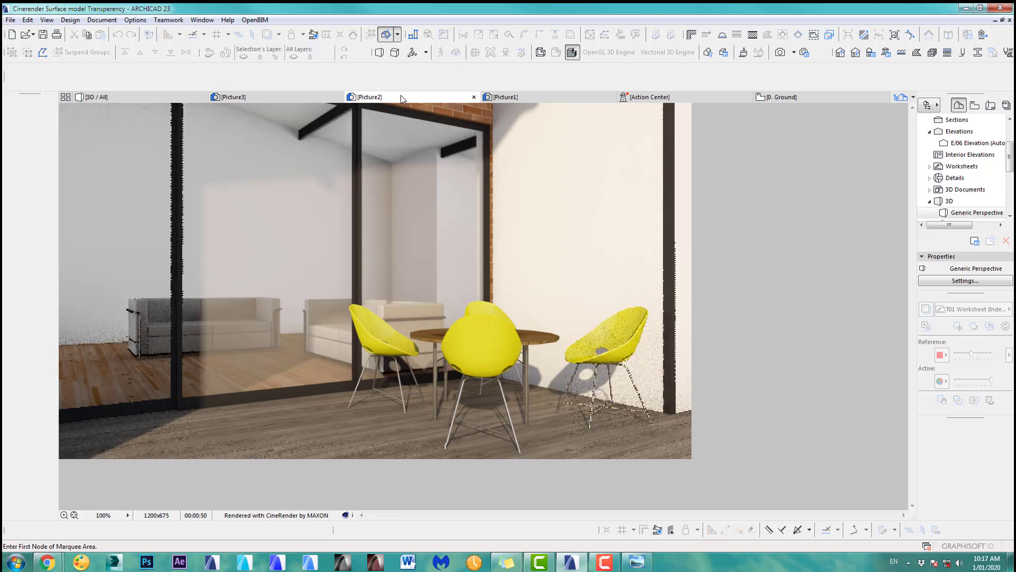
click(318, 100)
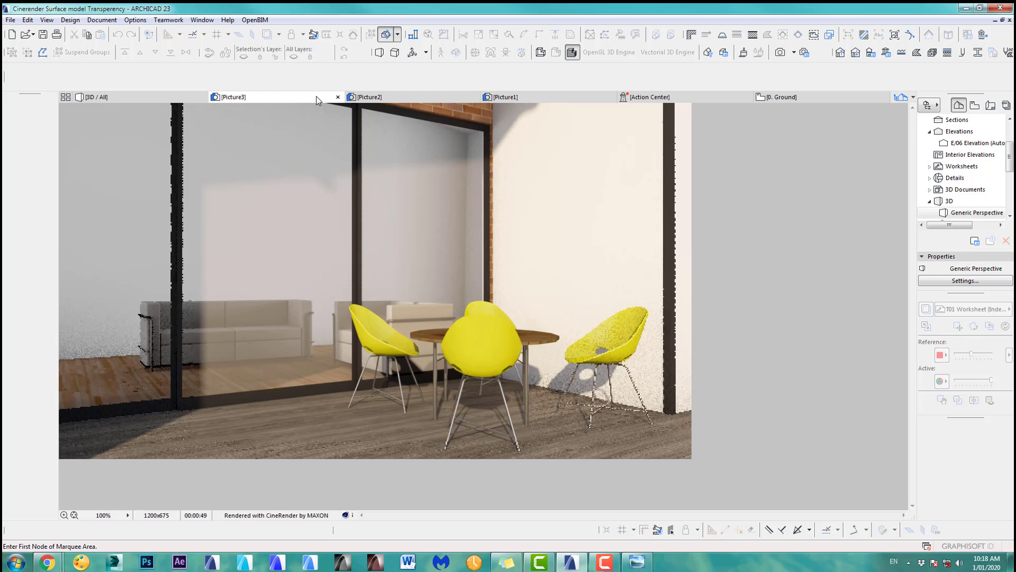
click(381, 98)
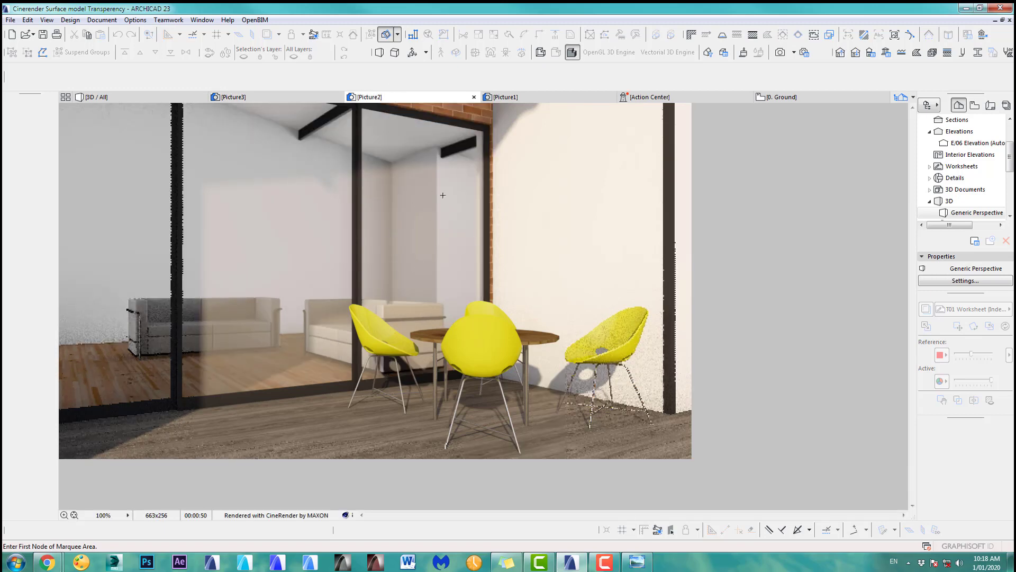
click(293, 96)
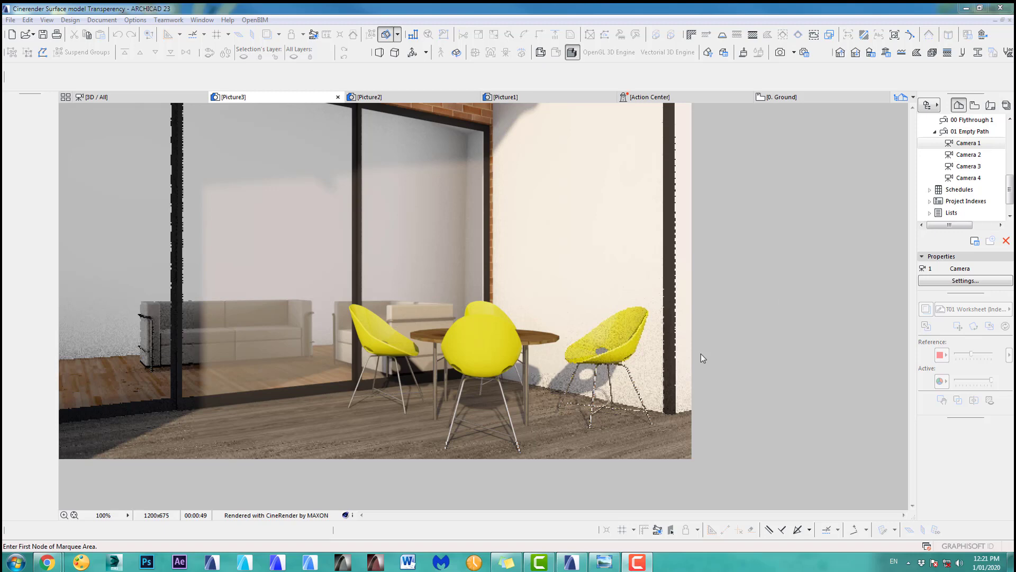
- Set the CineRender General Options Ray Depth and Reflection Depth to 5
click(805, 53)
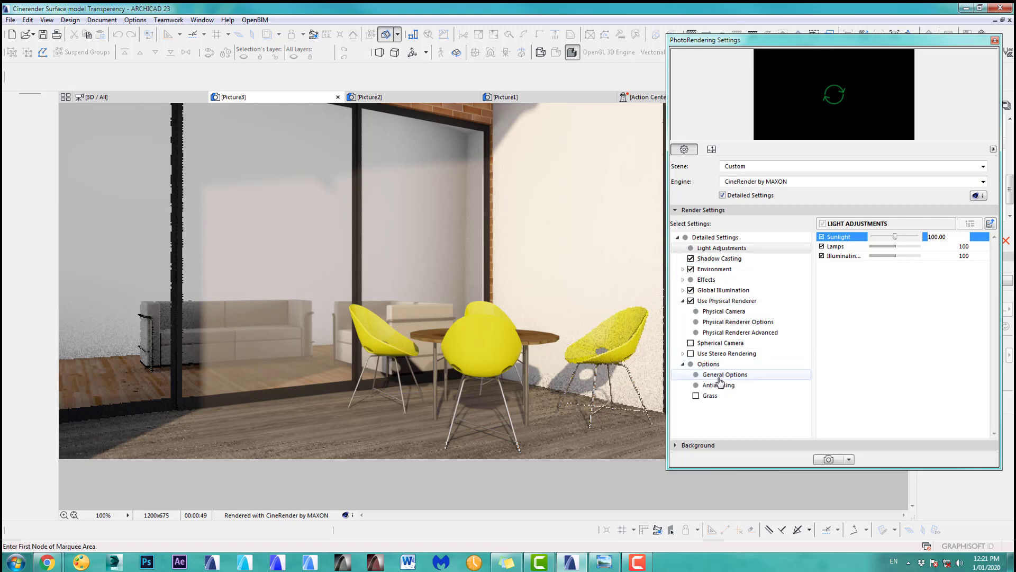
click(721, 377)
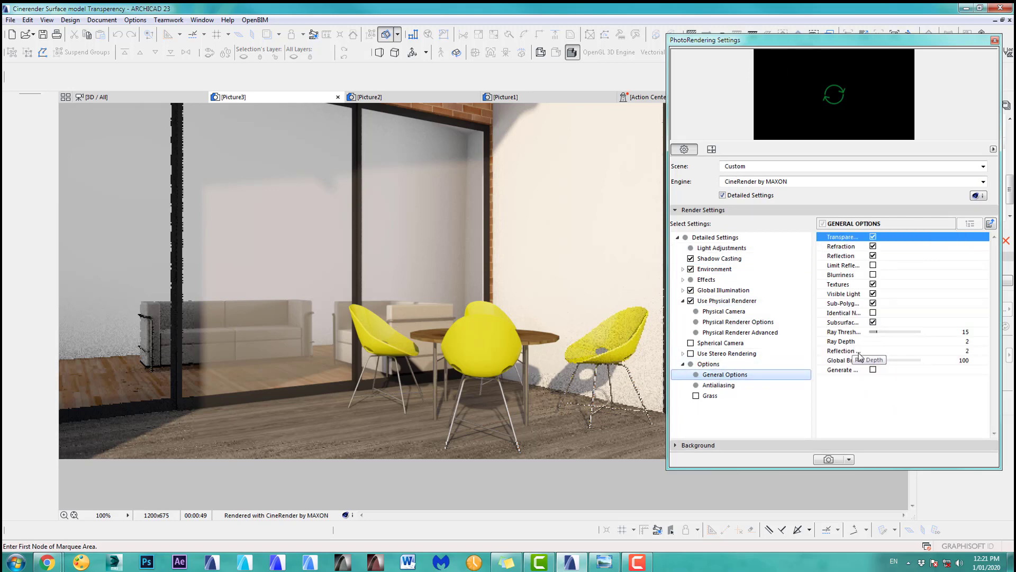
click(958, 341)
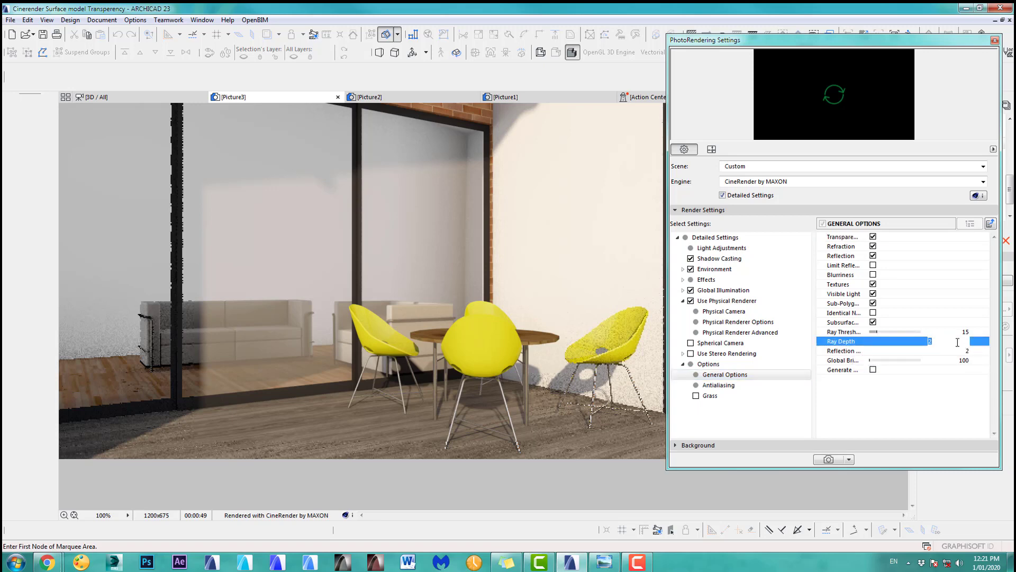
text(5)
click(970, 351)
text(5)
click(965, 342)
click(996, 40)
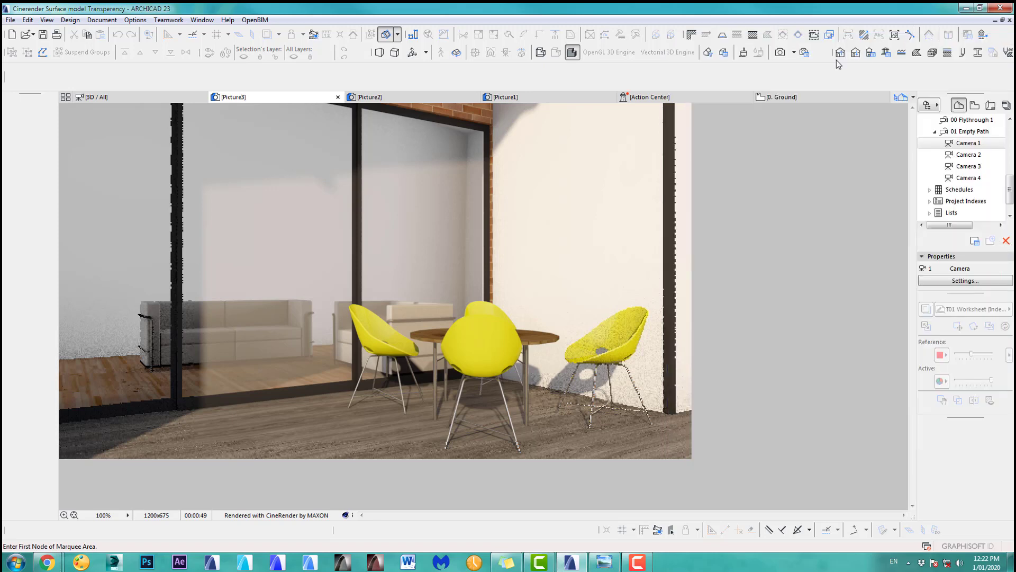
- Render Picture4 with the deeper ray settings and stop the render
click(781, 53)
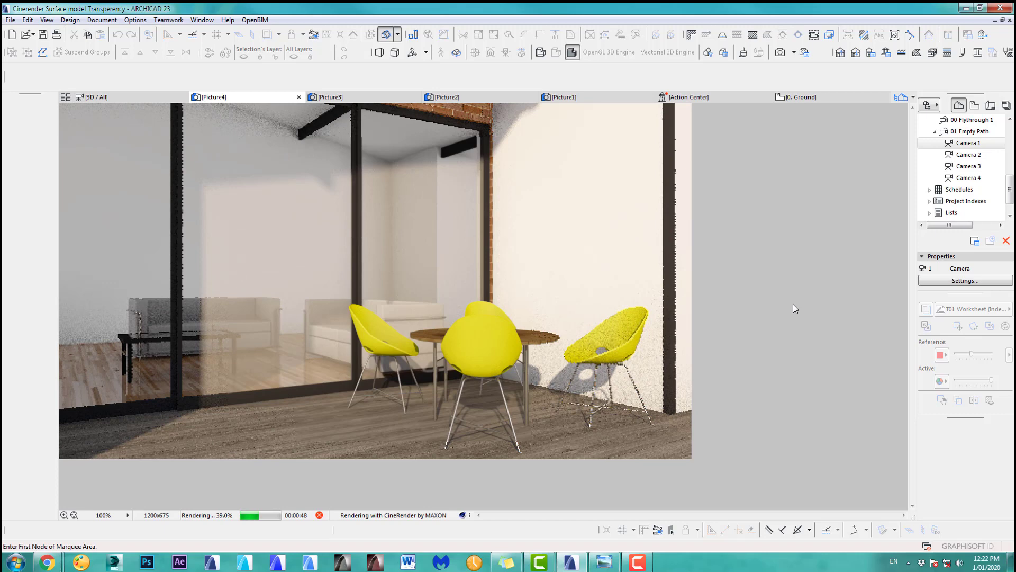
click(319, 515)
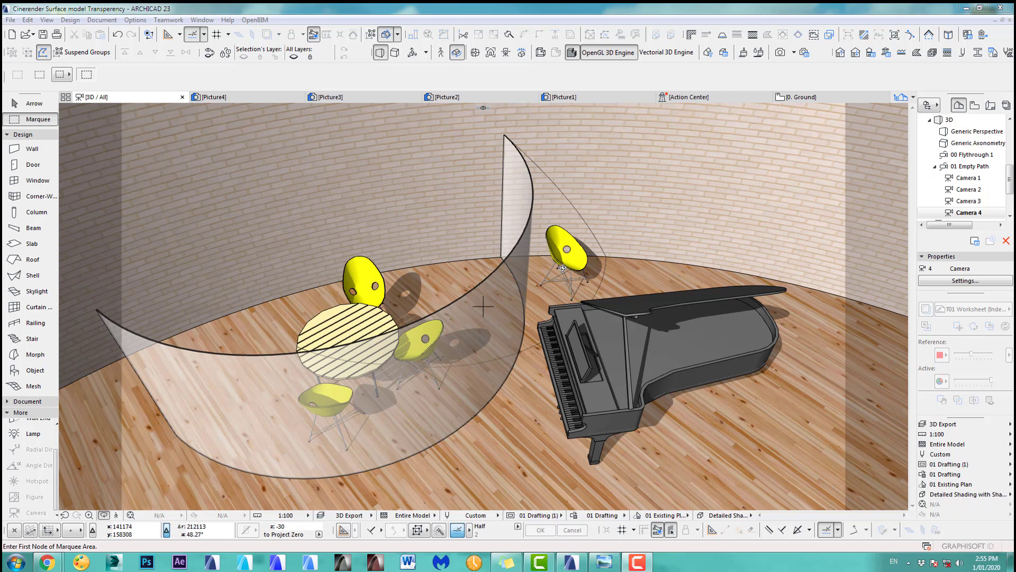
- Switch to the Camera 4 view and bring up the curved glass surface settings
click(967, 214)
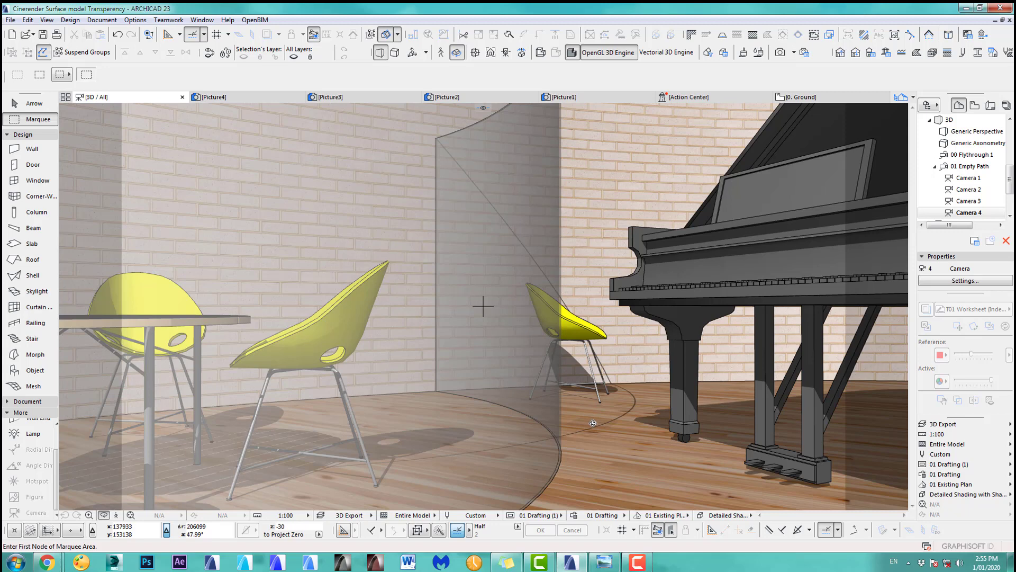
click(743, 52)
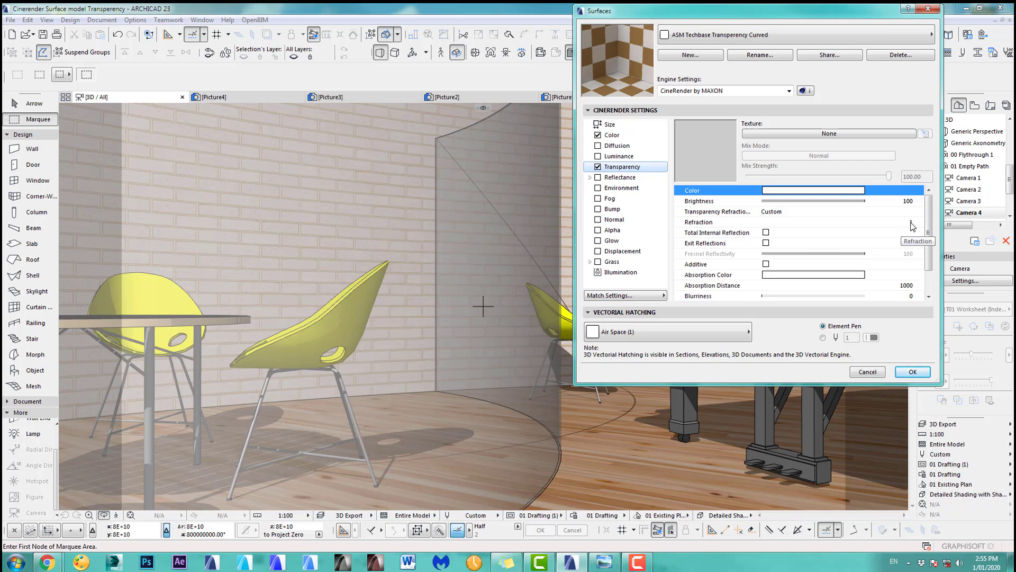
- Close the surface settings and render the Camera 4 view as Picture5
click(913, 372)
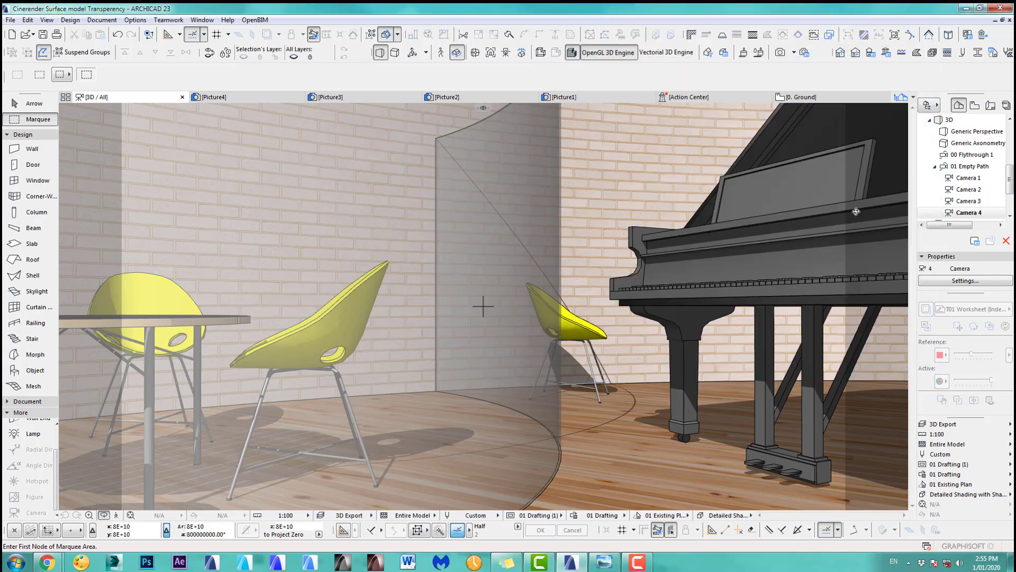
click(781, 53)
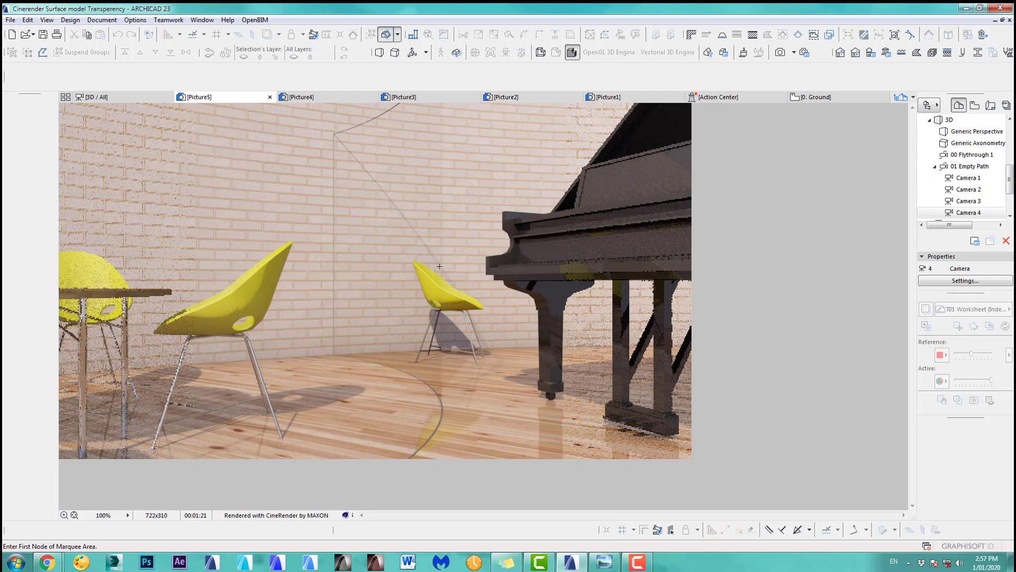
- Set the curved glass refraction preset to Glass and render Picture6
click(744, 53)
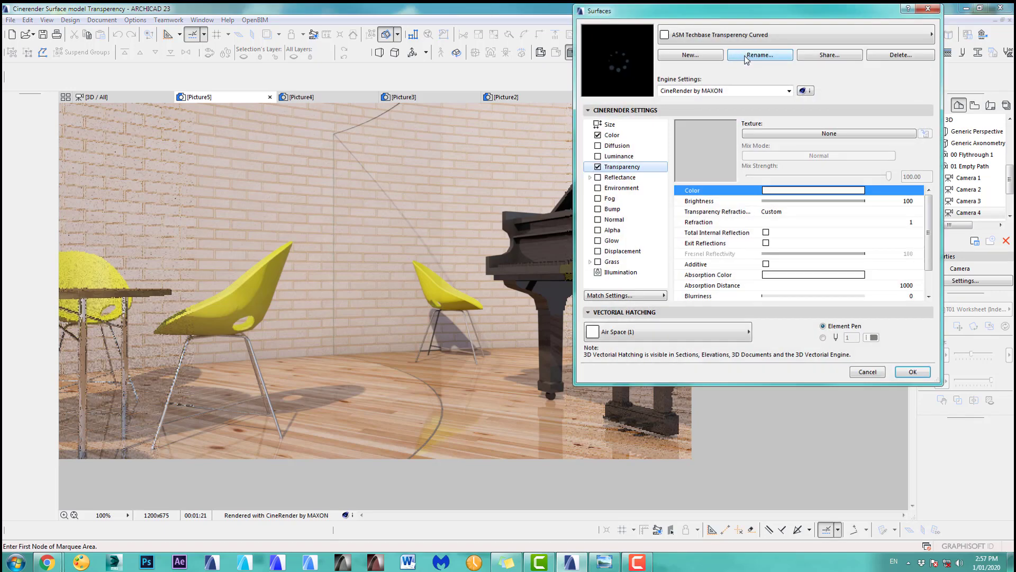
click(910, 213)
click(909, 211)
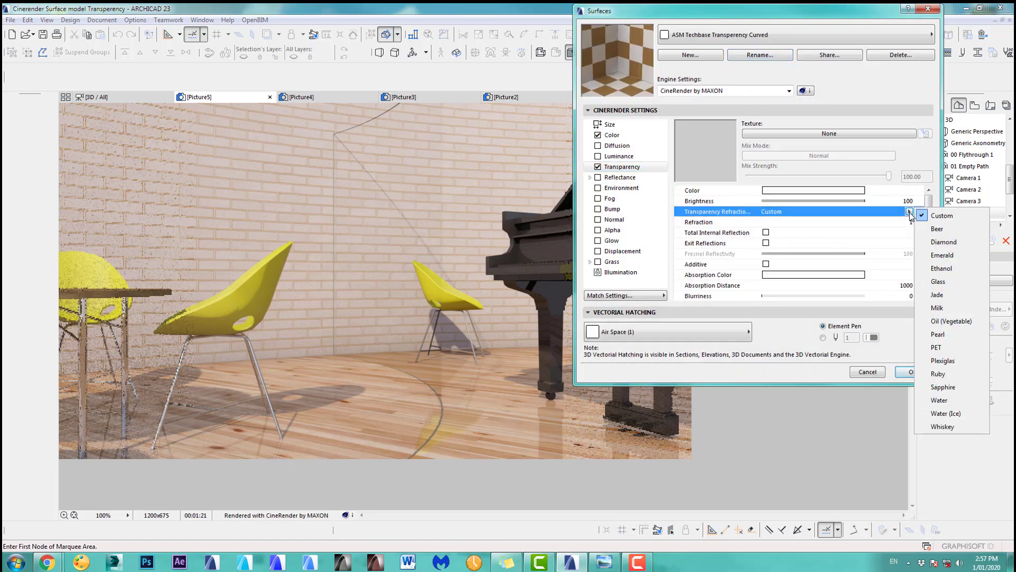
click(940, 282)
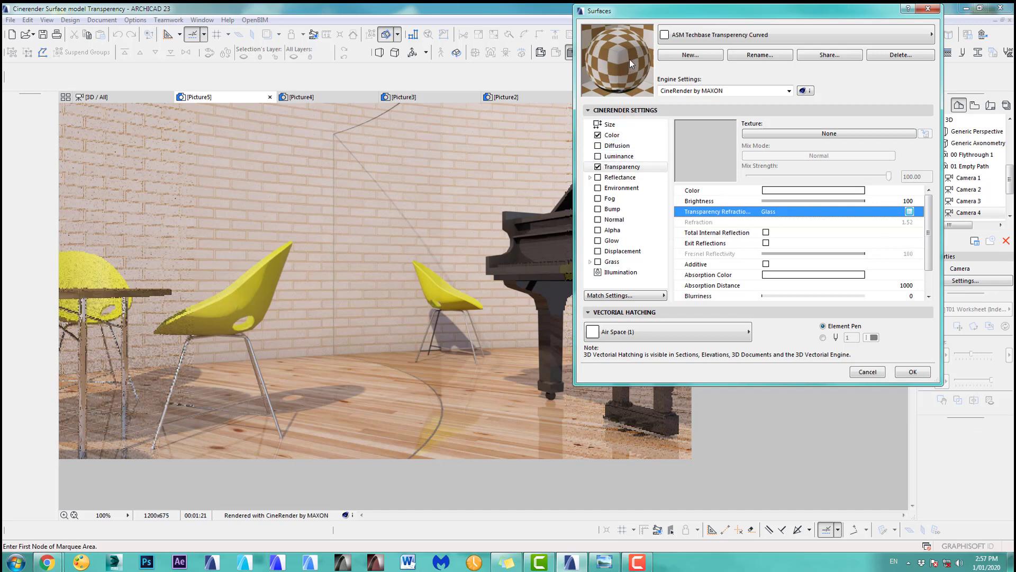
click(913, 372)
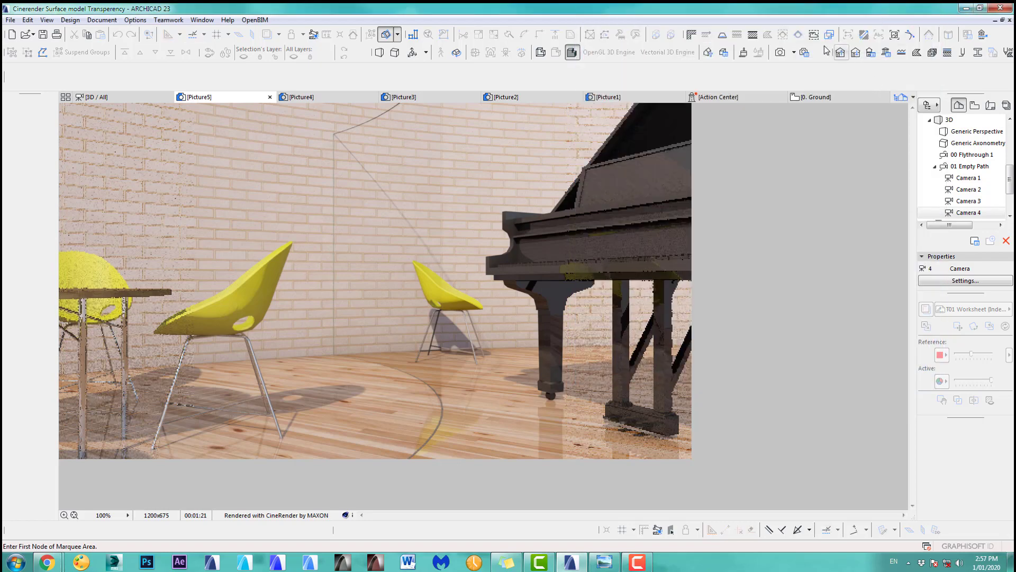
click(781, 53)
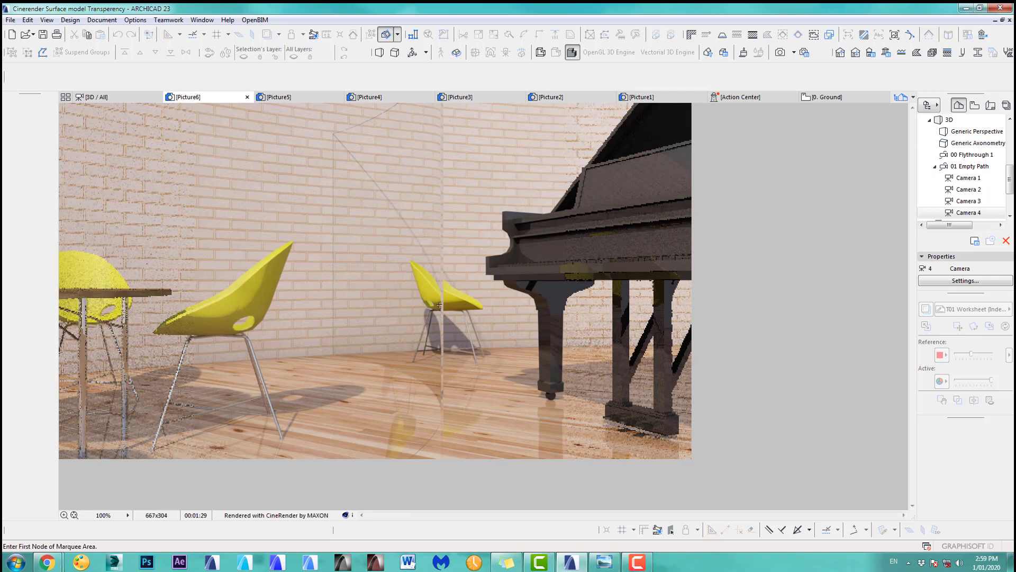
- Switch back and forth between the Picture5 and Picture6 renders to compare them
click(298, 97)
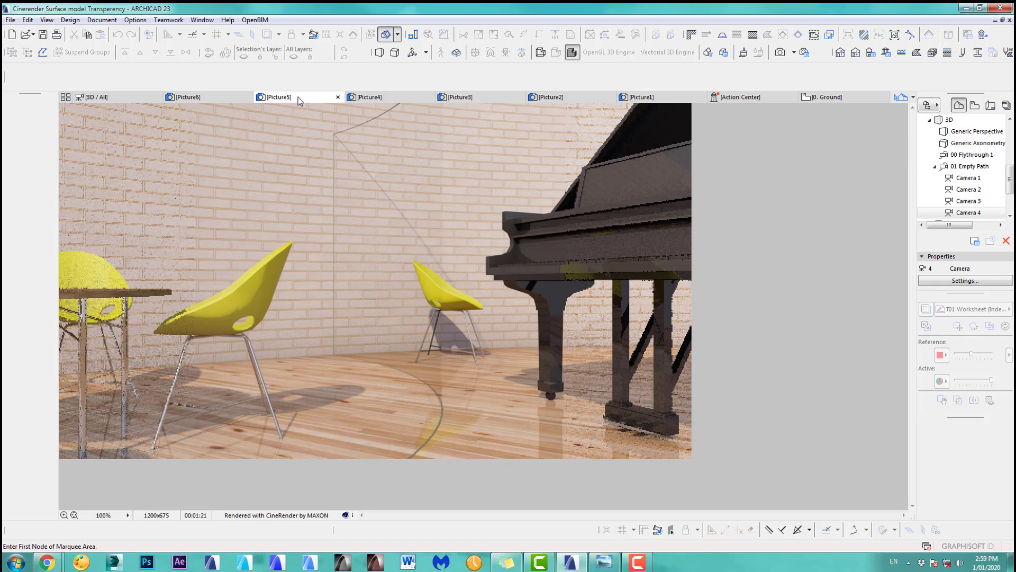
mouse_move(227, 99)
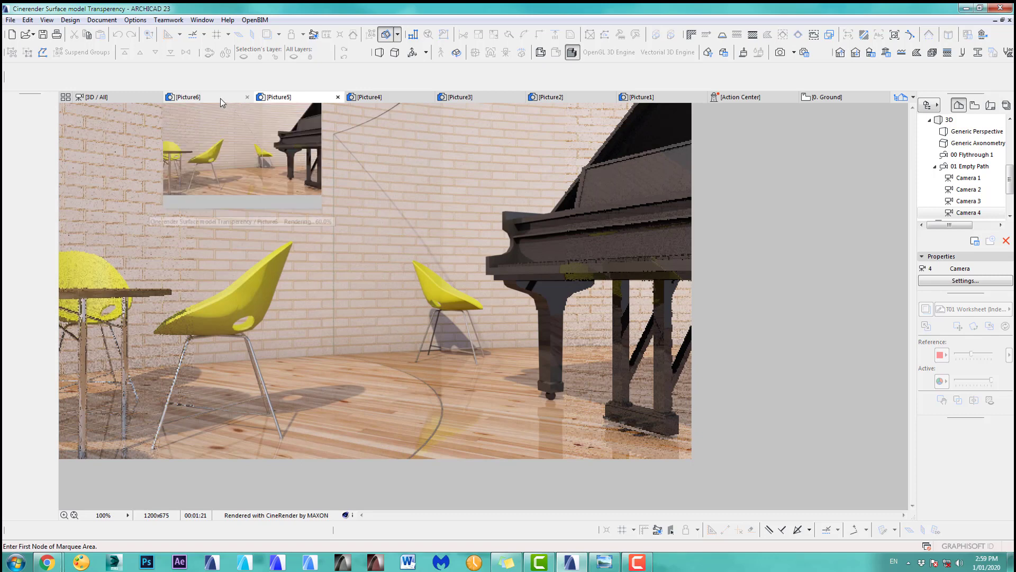
click(220, 97)
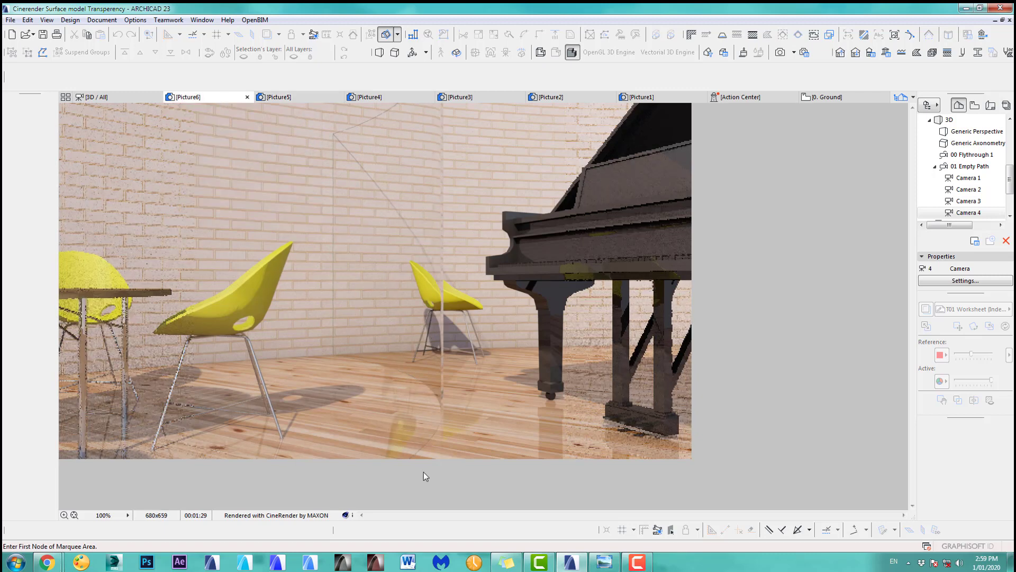
click(283, 99)
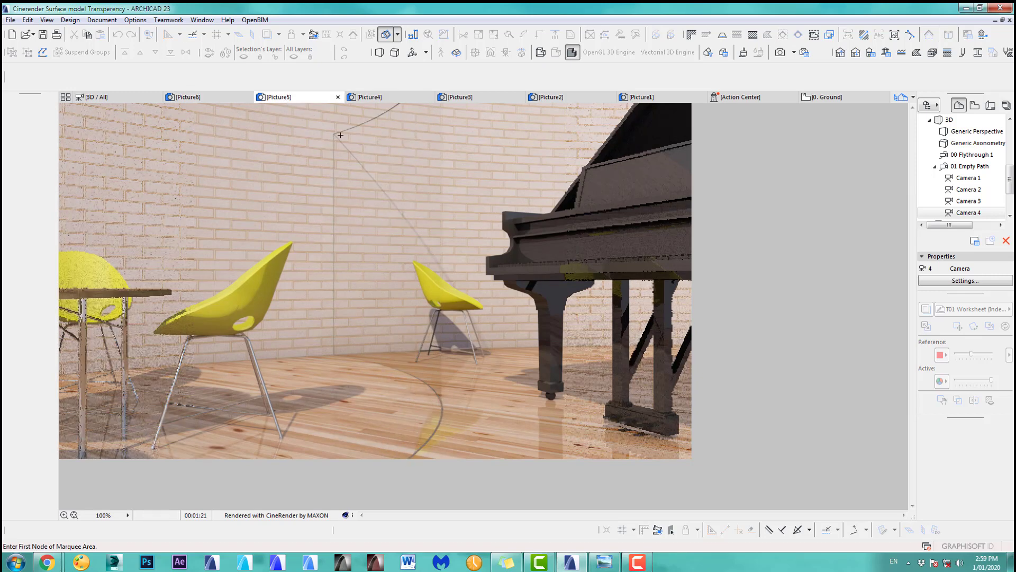
click(206, 98)
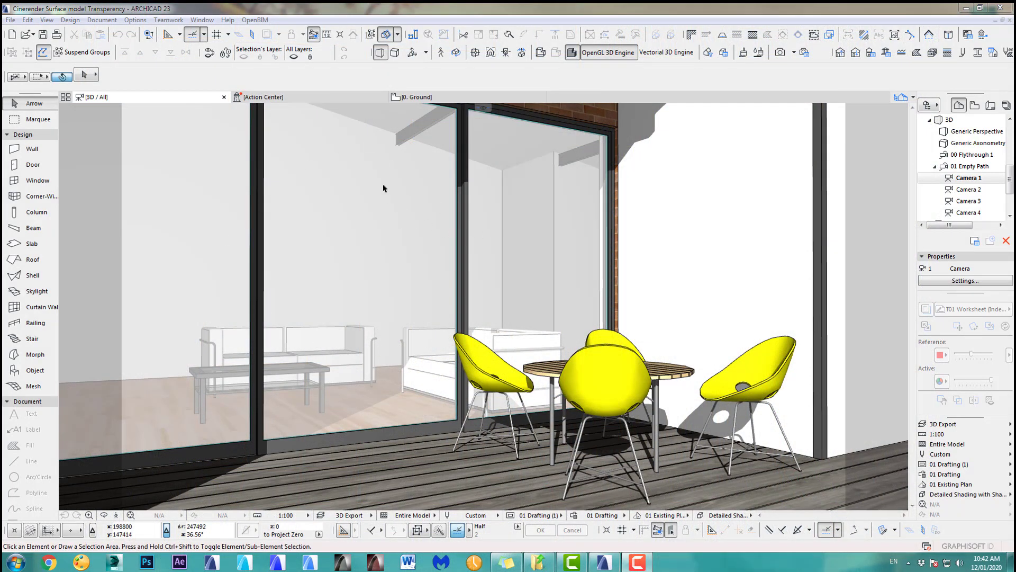
- Enable bump on the ASM Techbase Transparency glass using a Noise texture
click(744, 53)
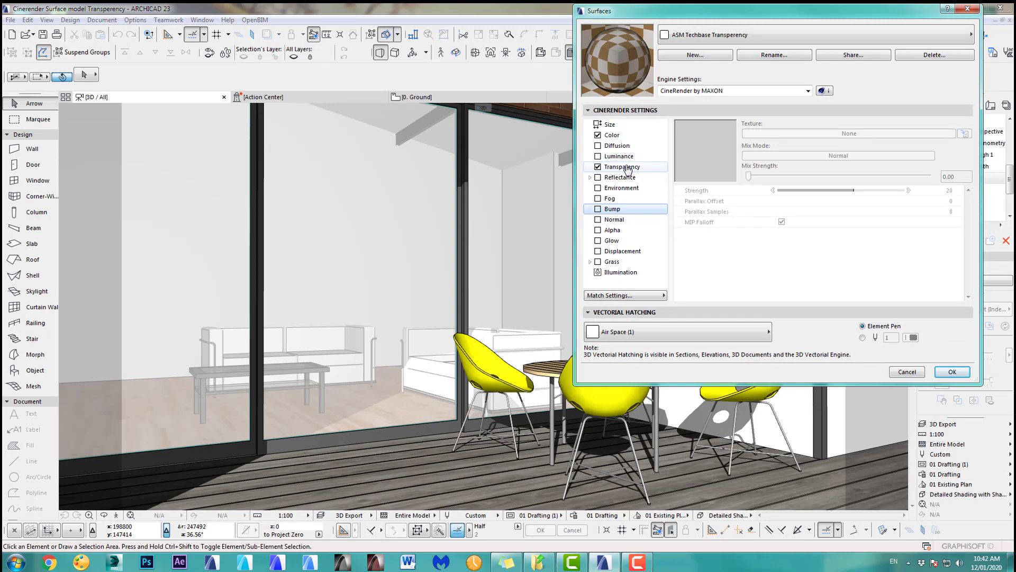
click(598, 210)
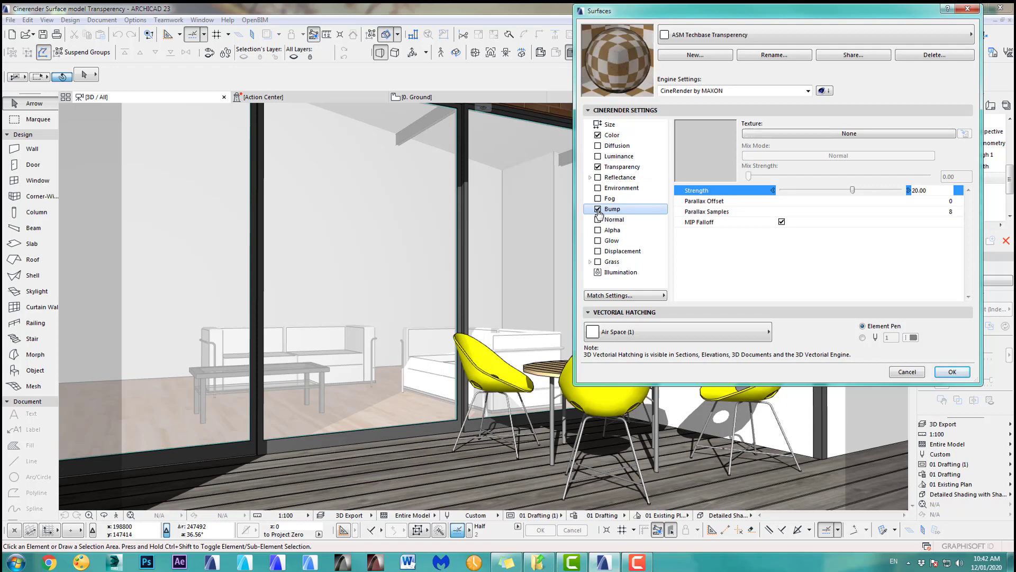
click(945, 137)
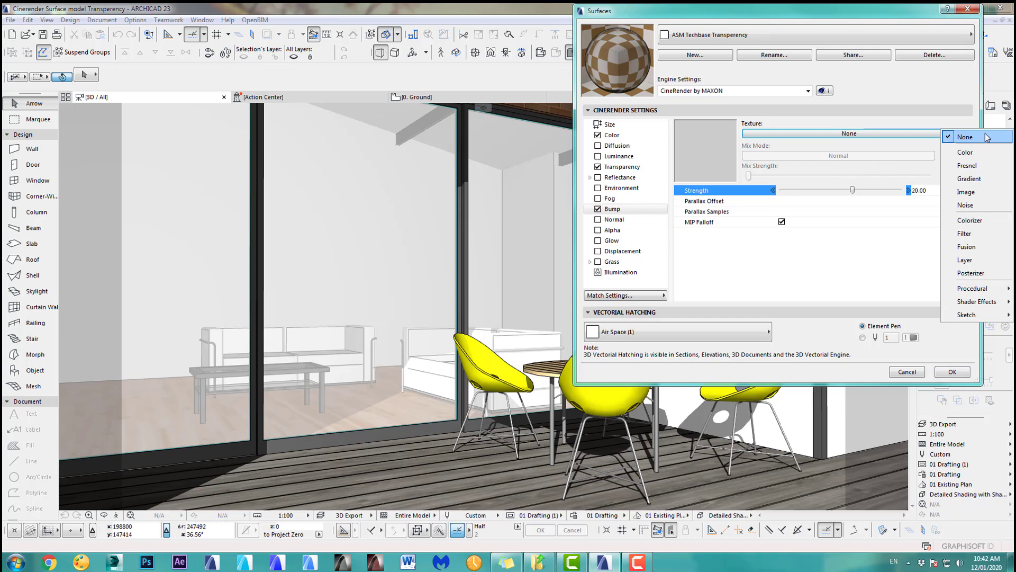
click(966, 205)
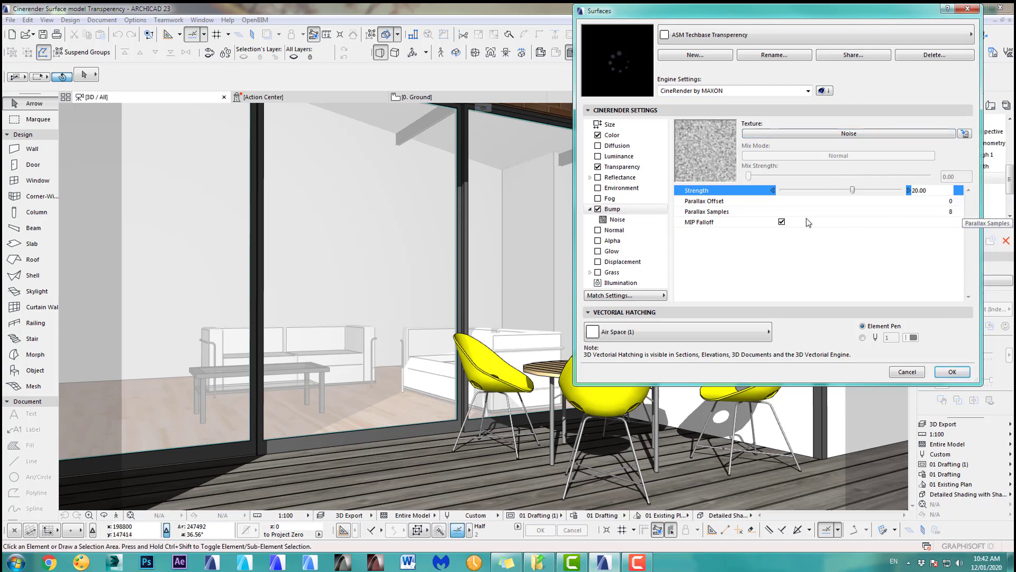
click(614, 220)
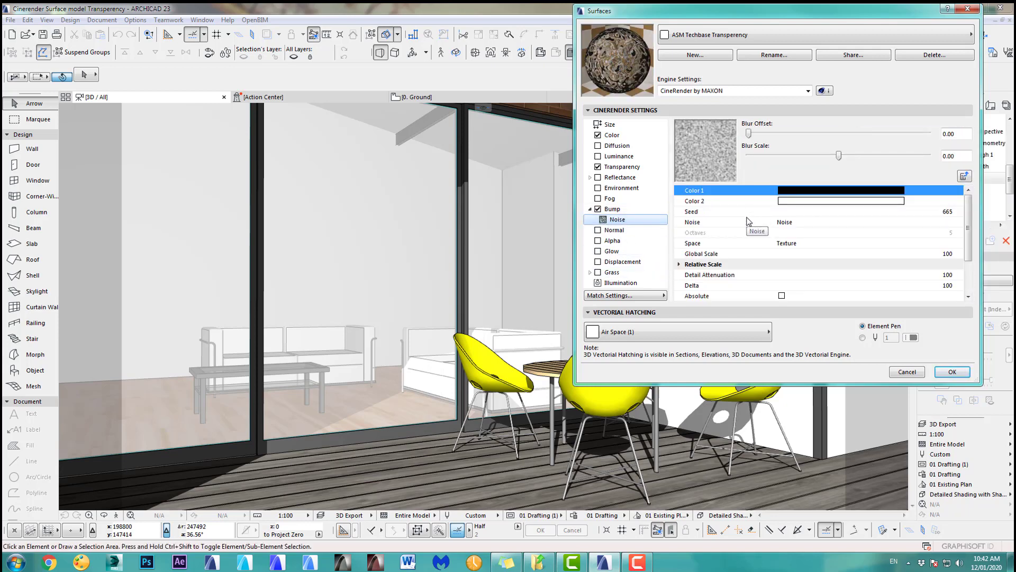
- Set the bump noise type to Dents with Global Scale 1000, then render
click(951, 222)
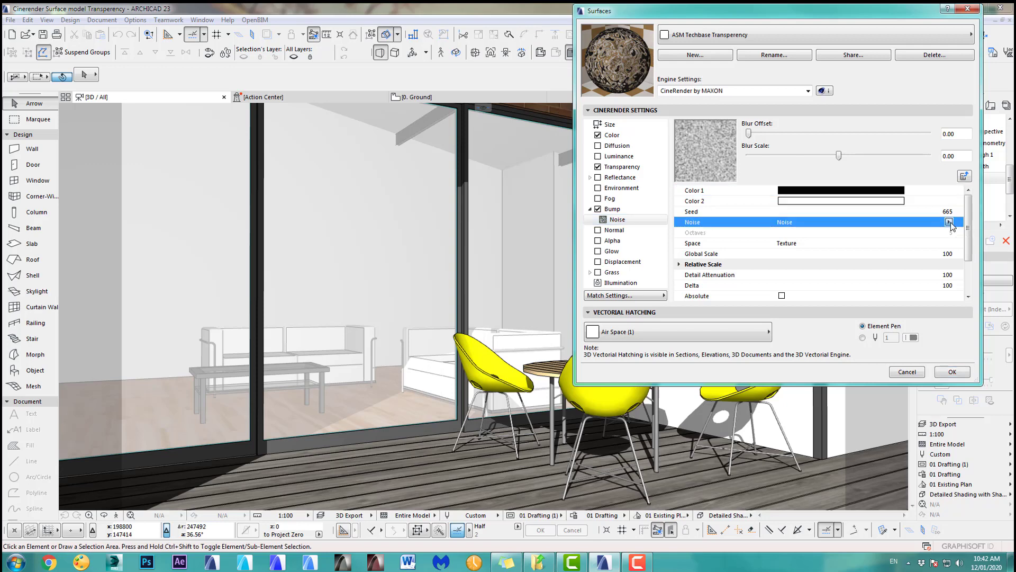
click(951, 222)
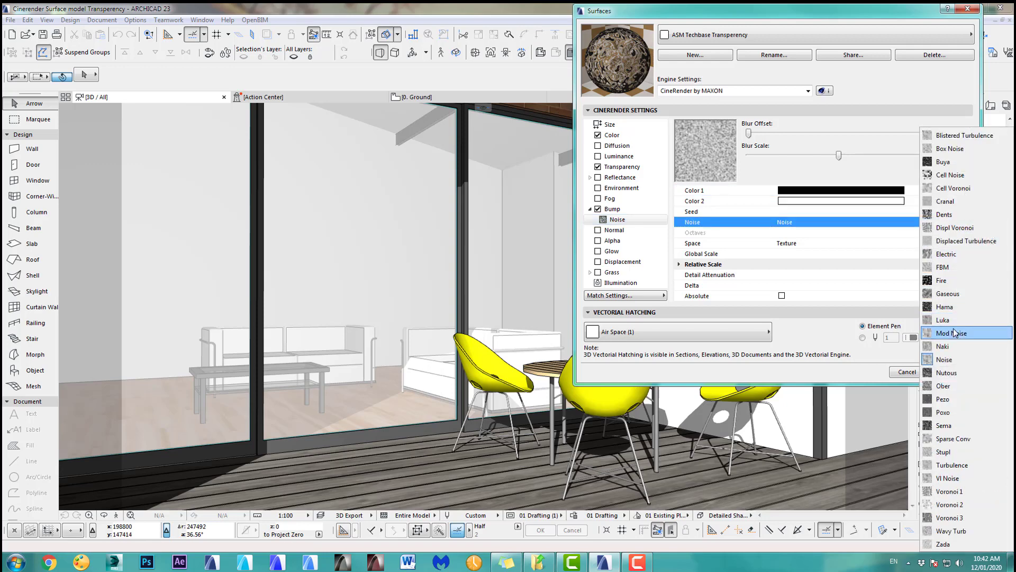
click(945, 216)
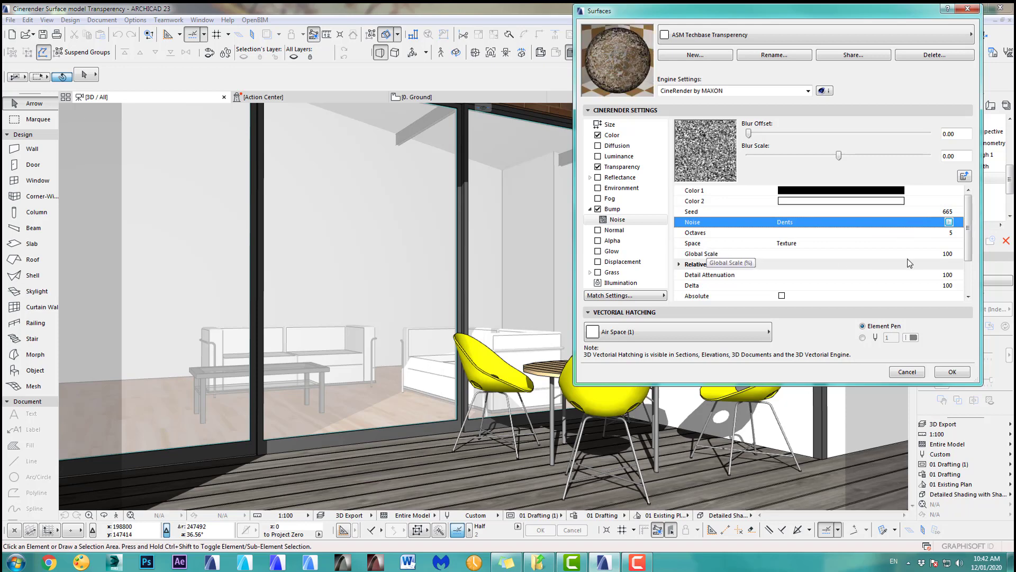
click(950, 255)
text(0)
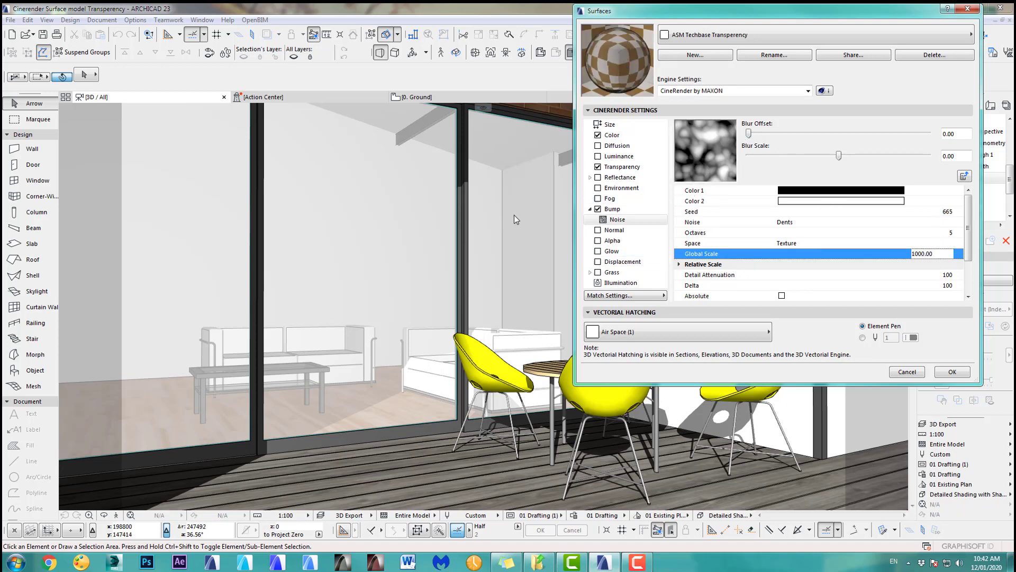
click(951, 373)
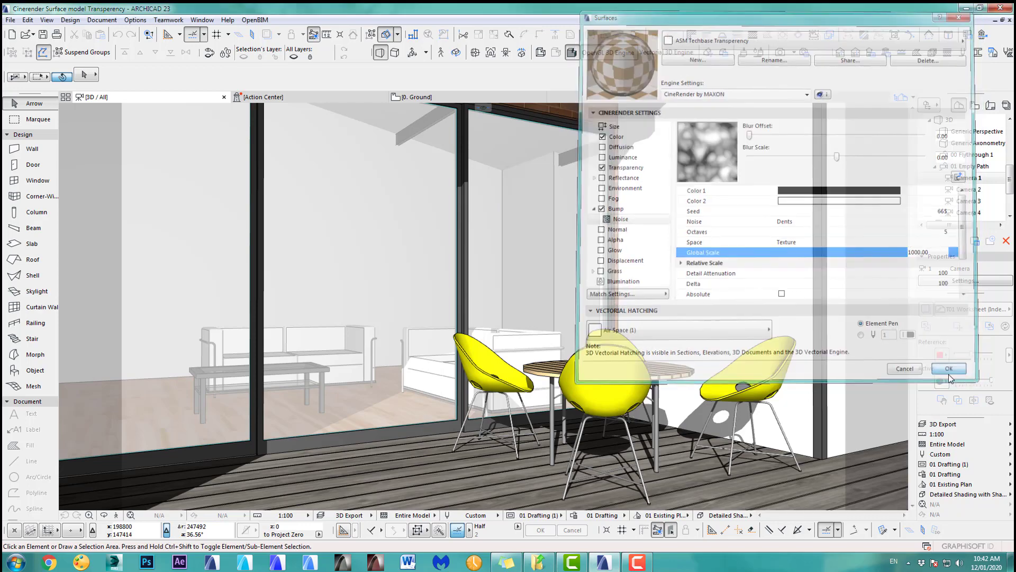
click(780, 53)
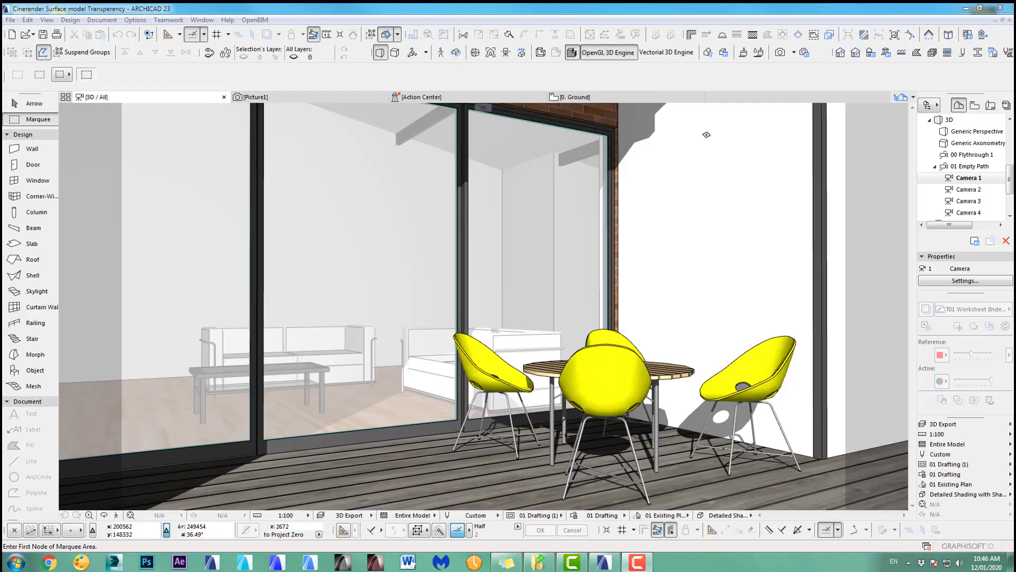
- Set the bumped glass refraction to Custom 1.00 and run a brief, stopped test render
click(745, 54)
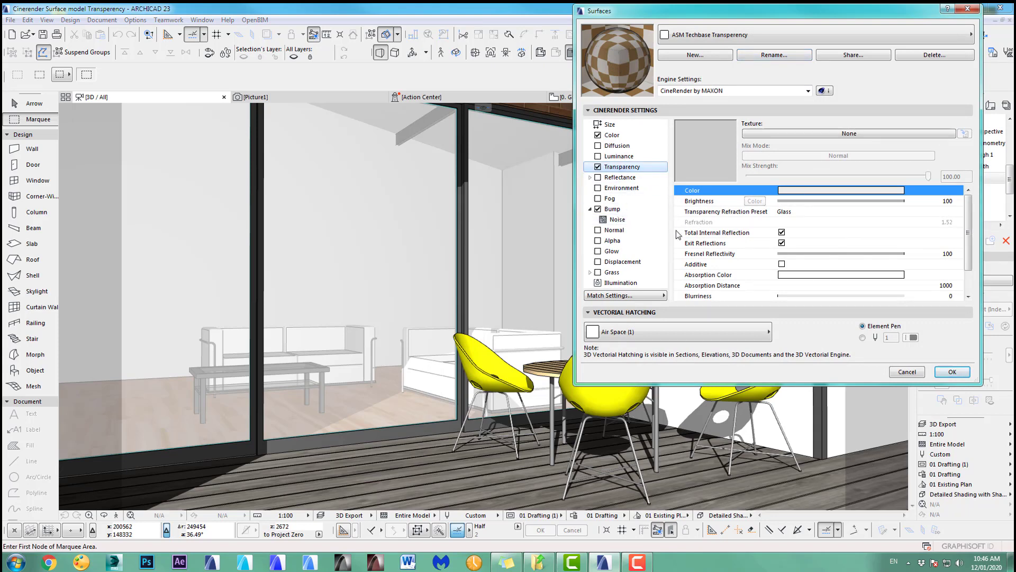
click(830, 212)
click(949, 211)
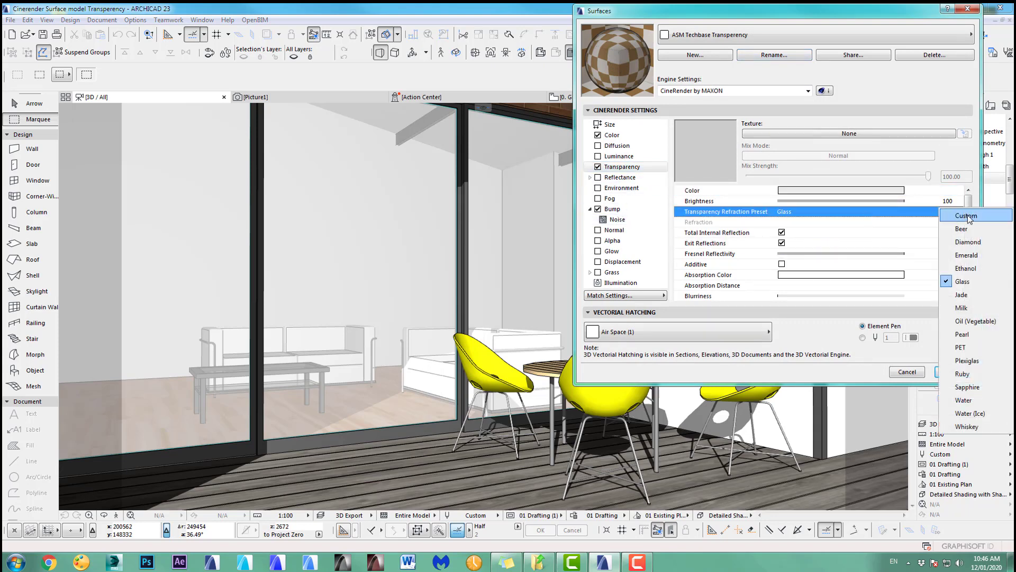
click(968, 215)
click(933, 222)
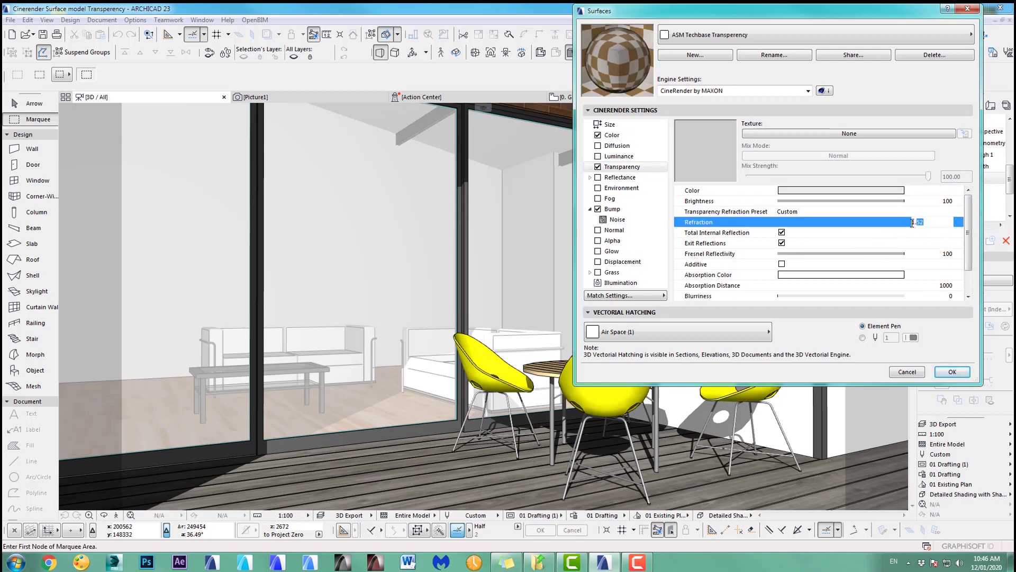
key(BackSpace)
key(BackSpace)
text(00)
click(951, 372)
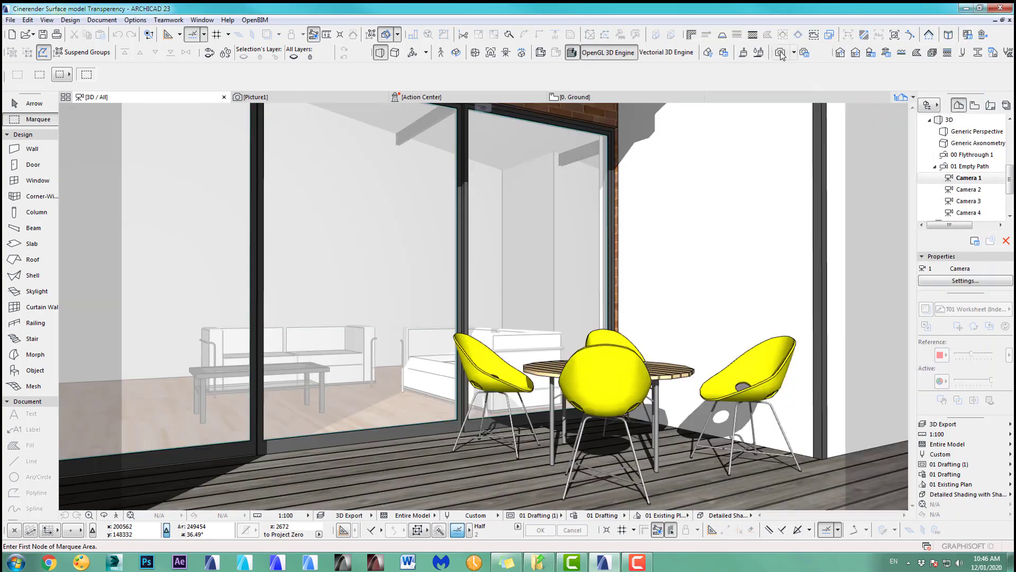
click(780, 53)
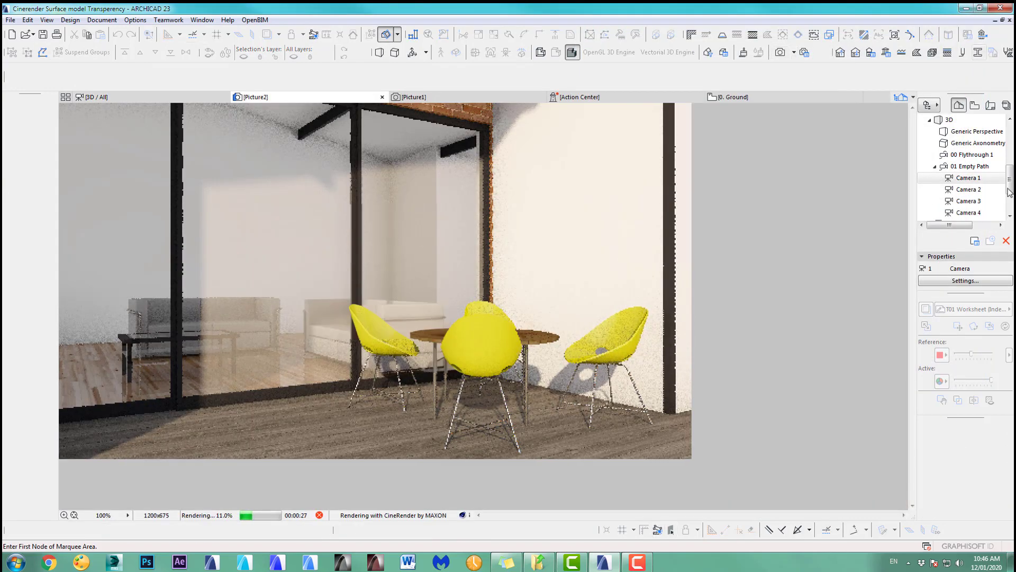
click(320, 516)
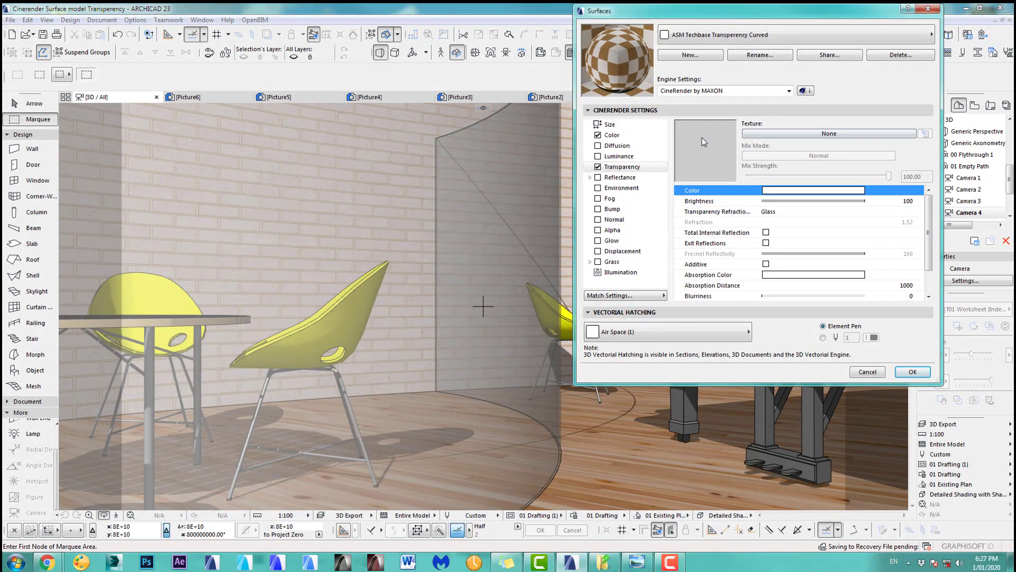
- Use a procedural Checkerboard as the curved glass transparency texture, U Frequency 2, V Frequency 4
click(836, 133)
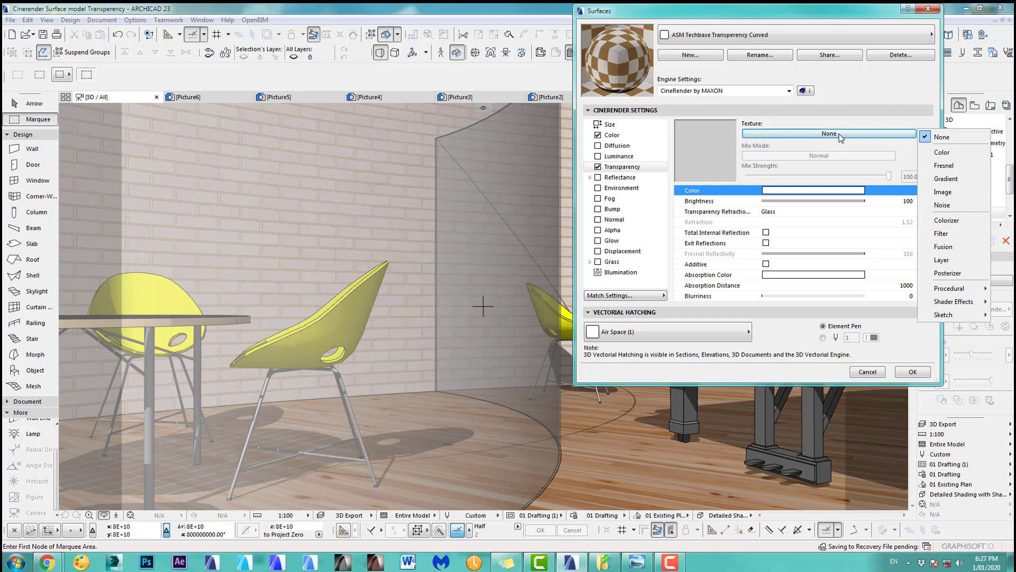
mouse_move(945, 289)
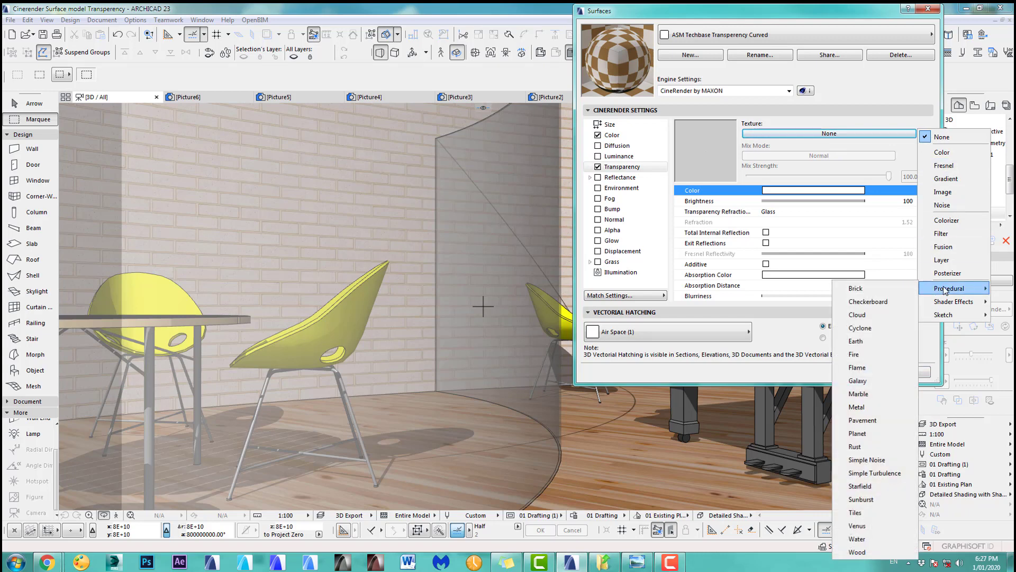
click(871, 302)
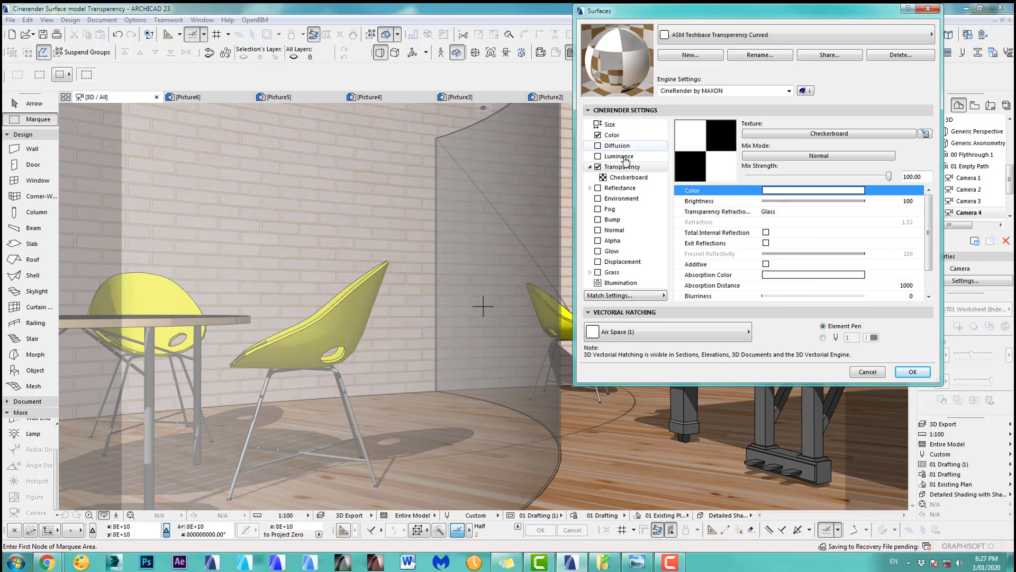
click(615, 180)
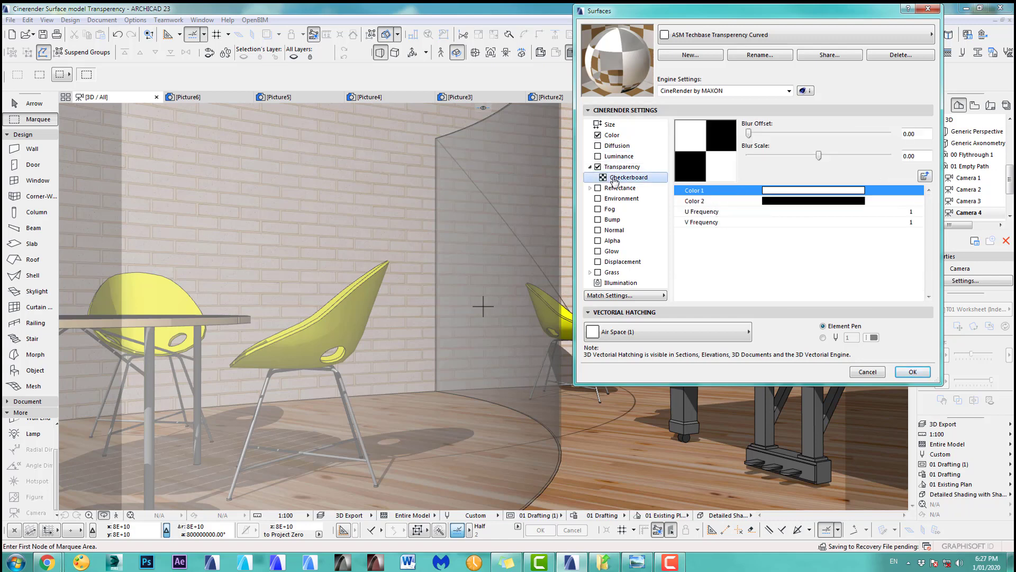
click(908, 212)
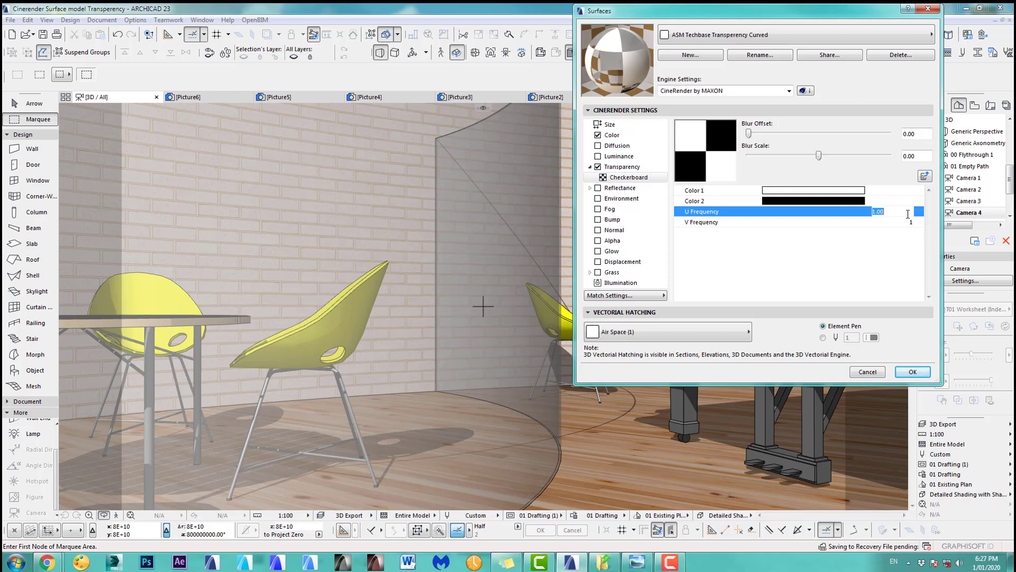
text(2)
click(900, 222)
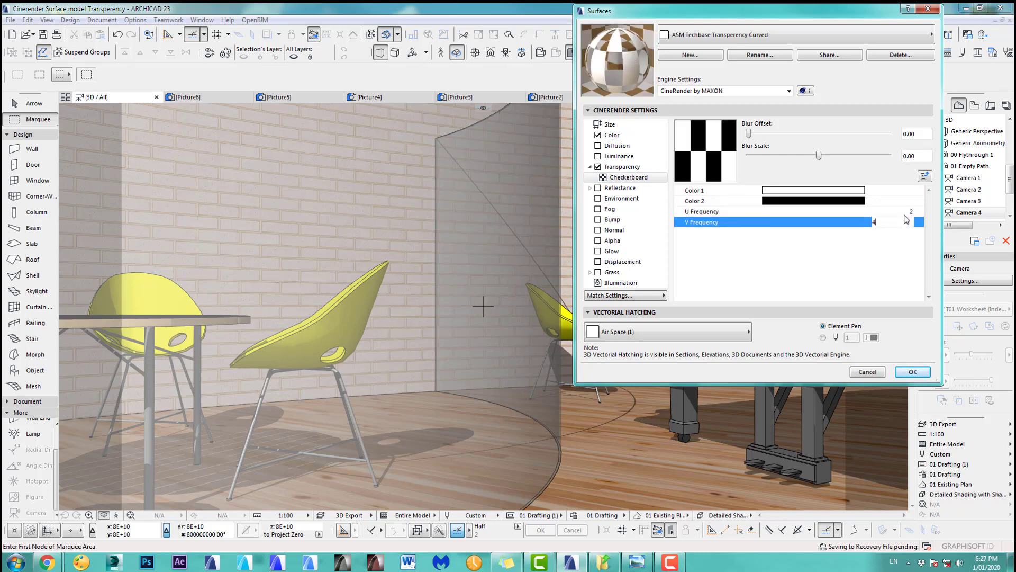
text(4)
click(908, 212)
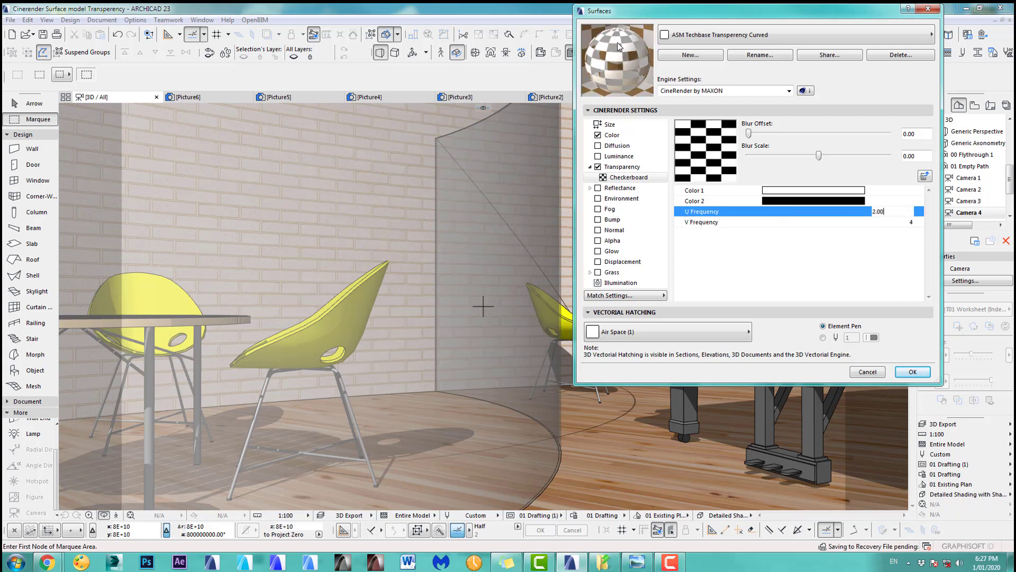
- Apply the surface changes and render Picture7 with the checkerboard transparency
click(913, 372)
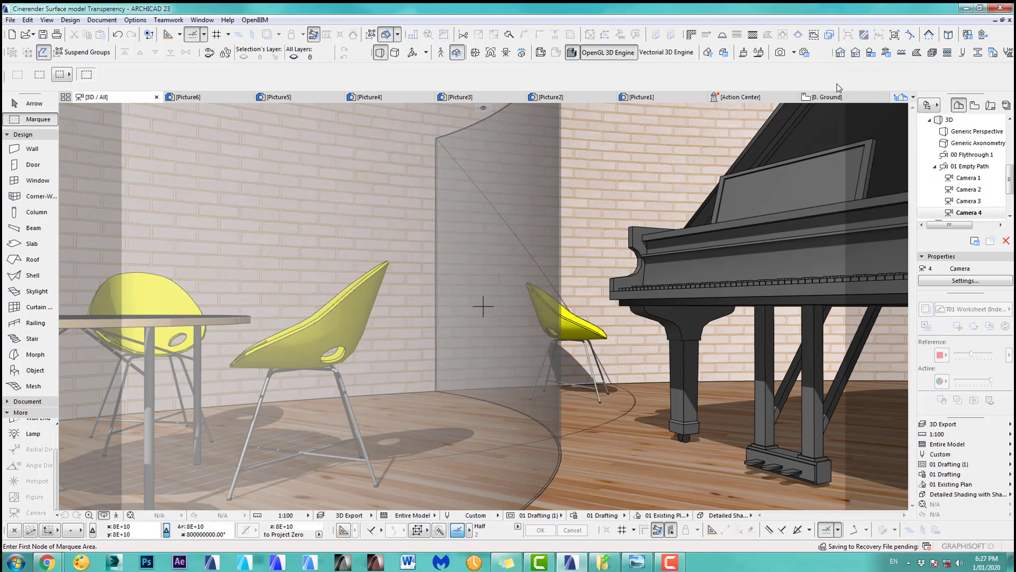
click(780, 53)
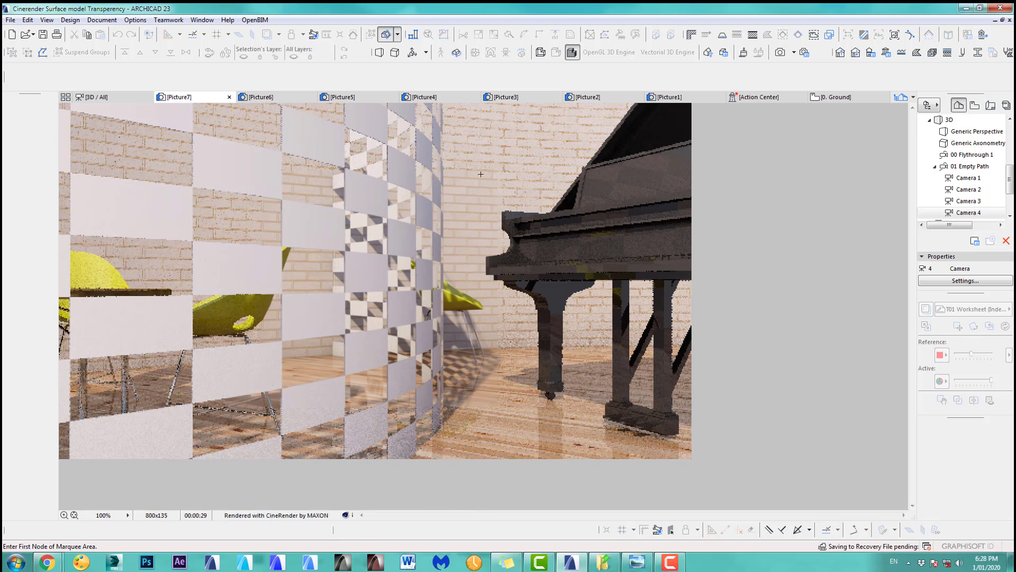
- Remove the Checkerboard texture from the curved glass's Transparency, setting Texture to None
click(744, 53)
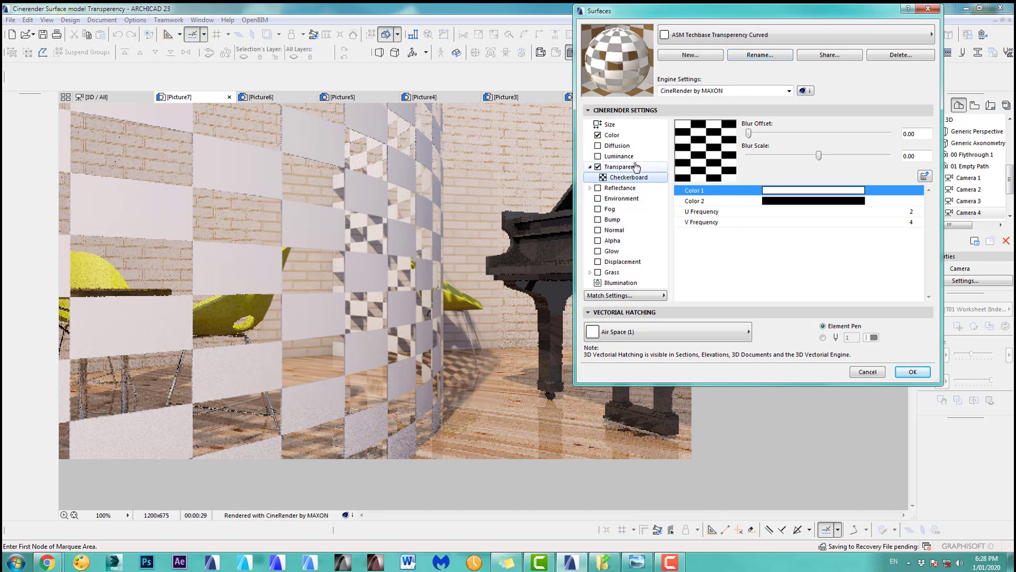
click(634, 167)
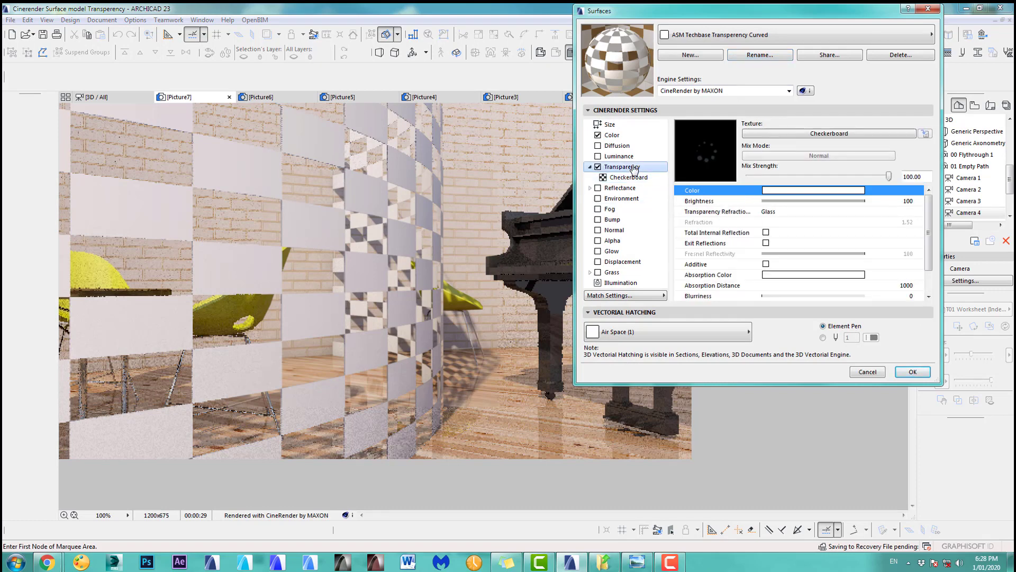
click(798, 139)
click(948, 137)
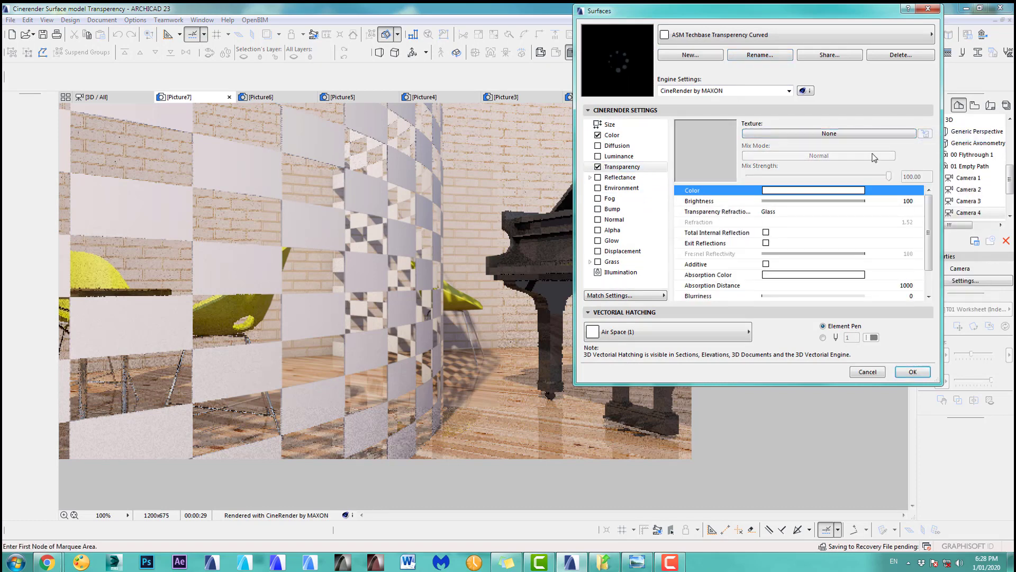
- Apply a Procedural Simple Noise transparency texture, check its Color knots, and confirm
click(842, 136)
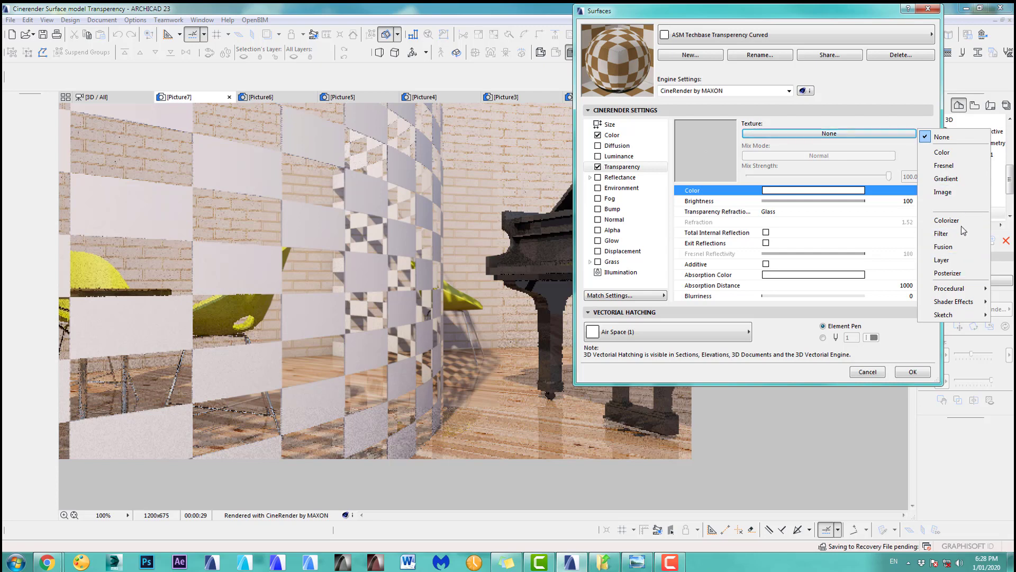
mouse_move(948, 291)
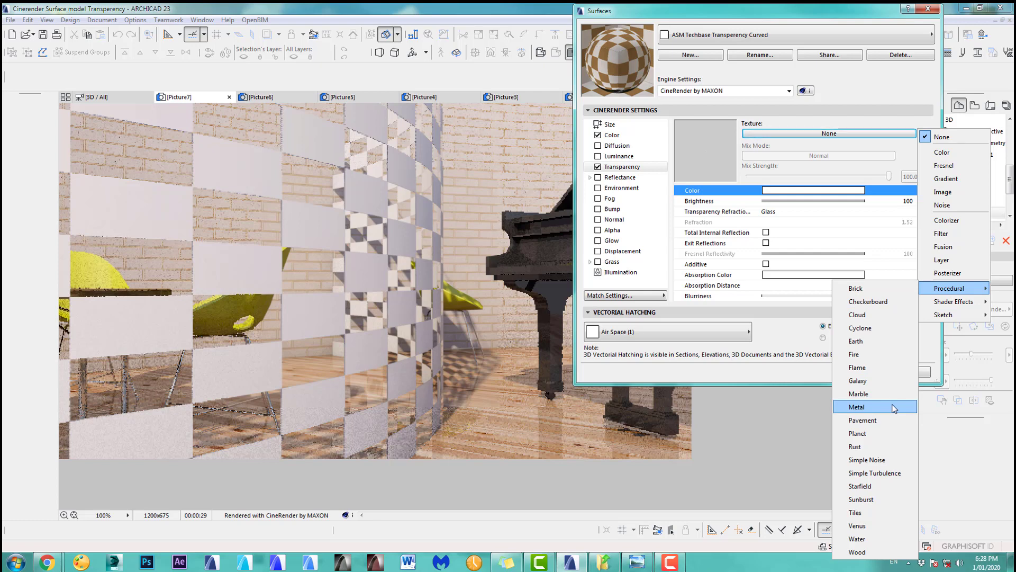
click(864, 460)
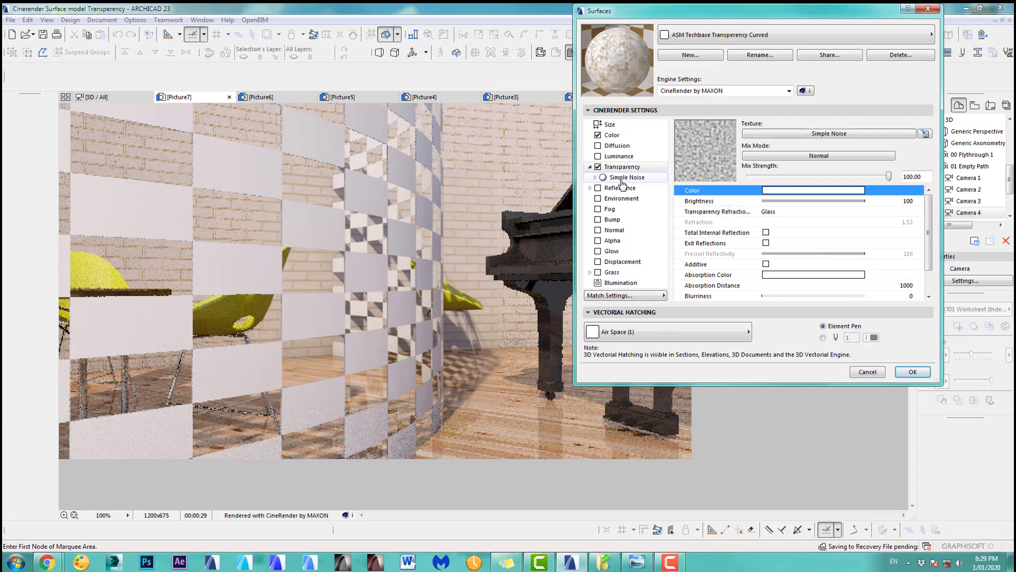
click(596, 178)
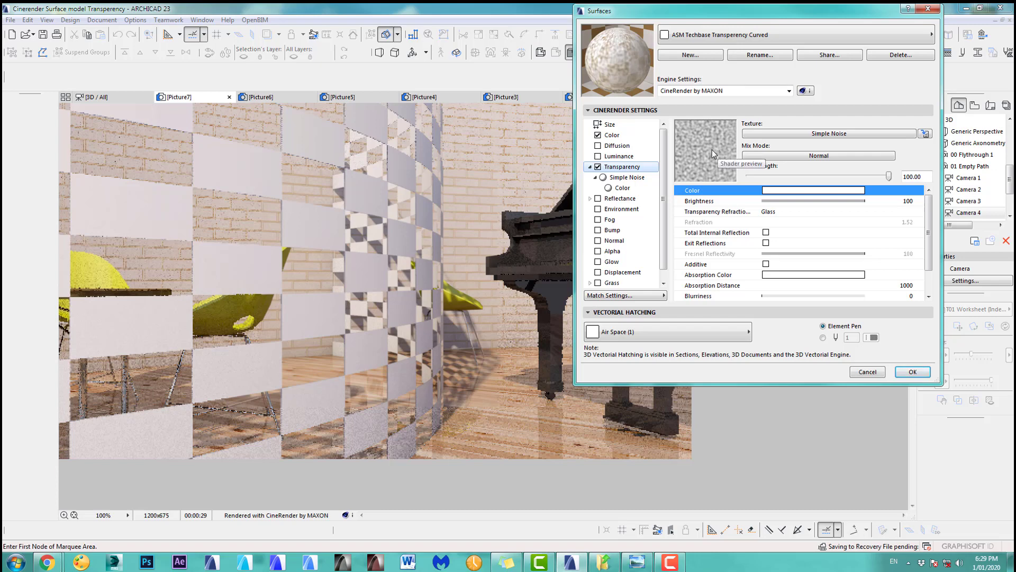
click(620, 188)
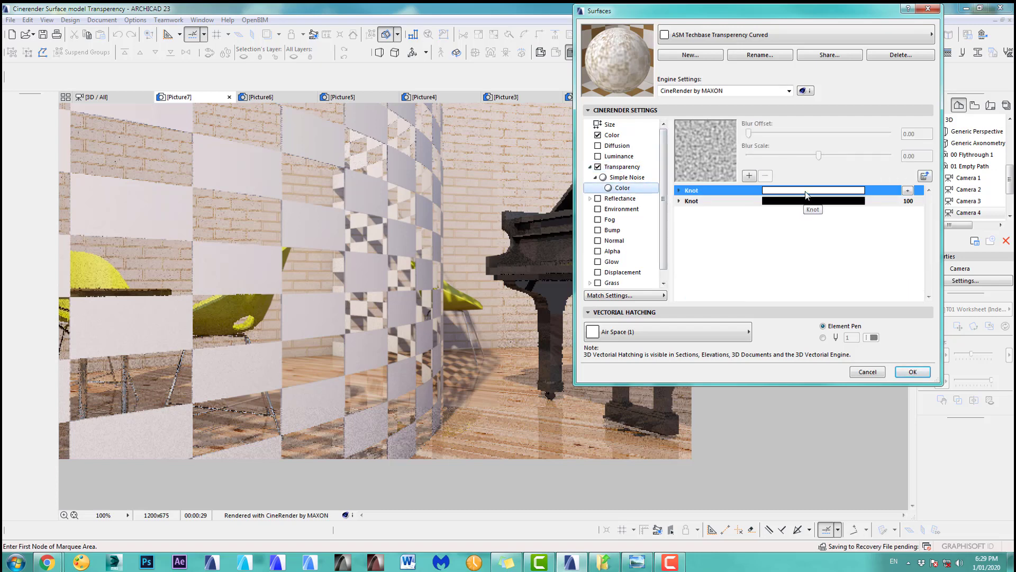
click(913, 371)
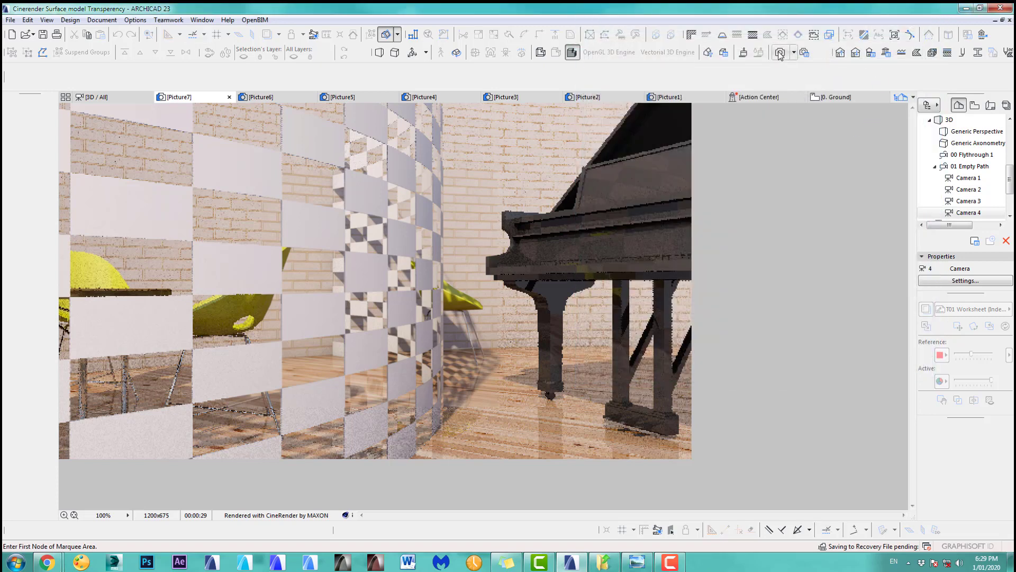
- Render Picture8 with CineRender, showing mottled curved glass, and bring Surfaces back up
click(781, 52)
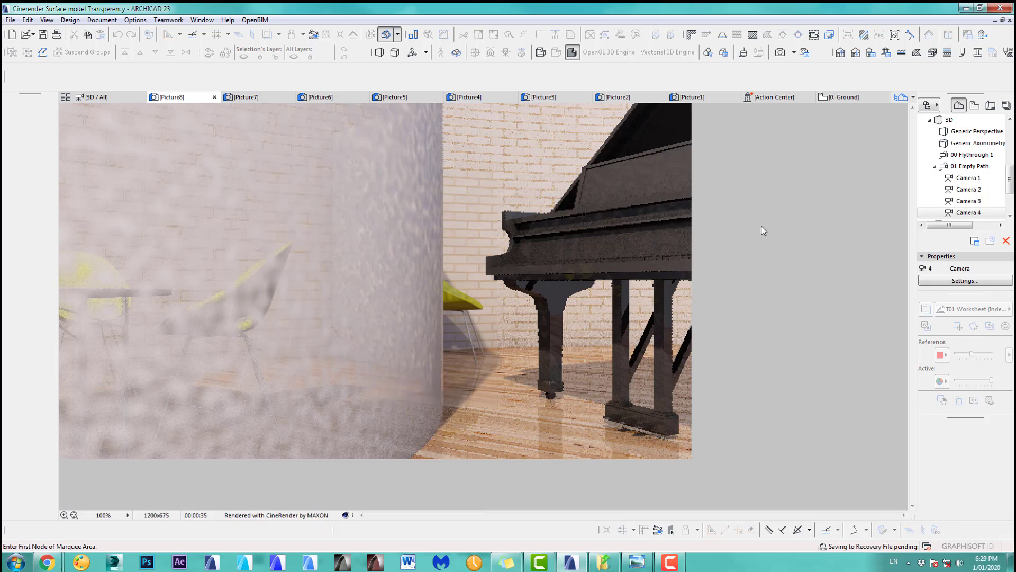
click(744, 52)
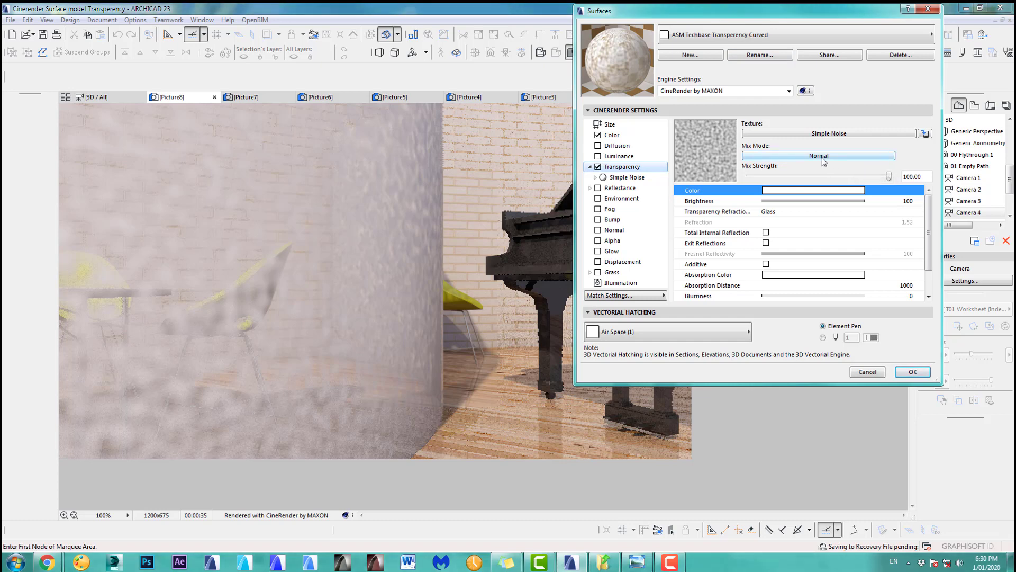
- Change the transparency texture to Checkerboard, mixed in Multiply mode at strength 10
click(835, 136)
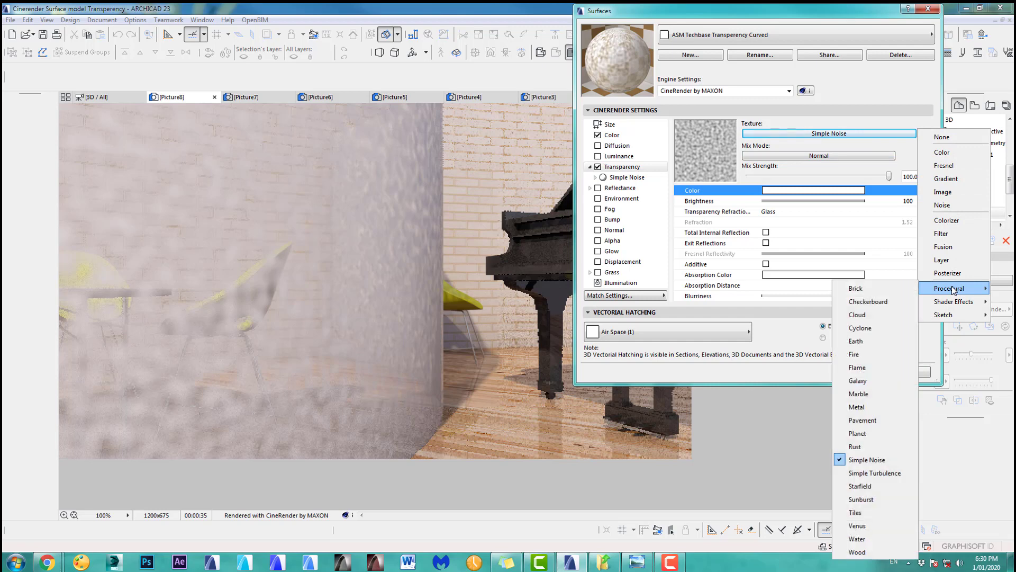
click(883, 301)
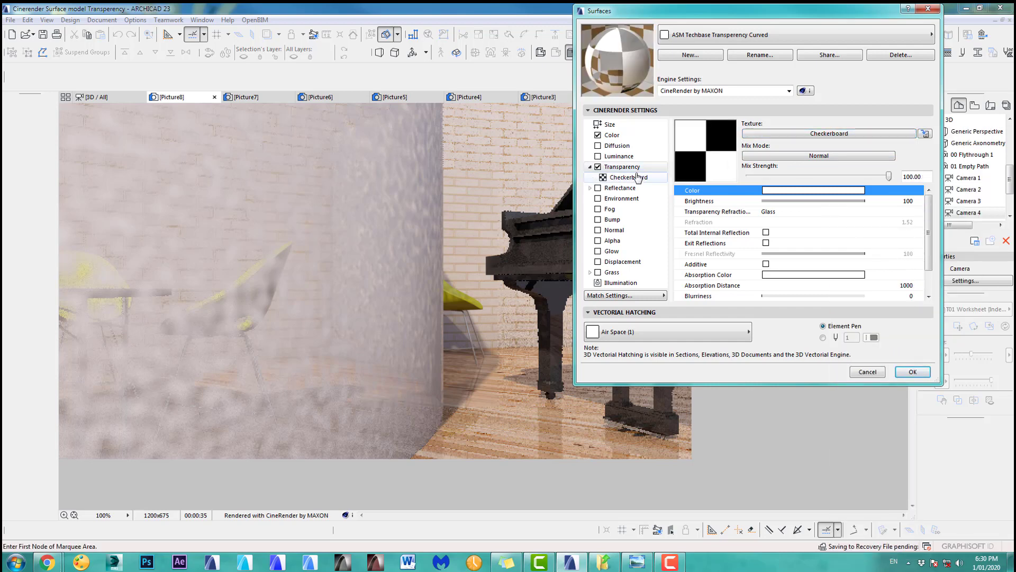
click(801, 157)
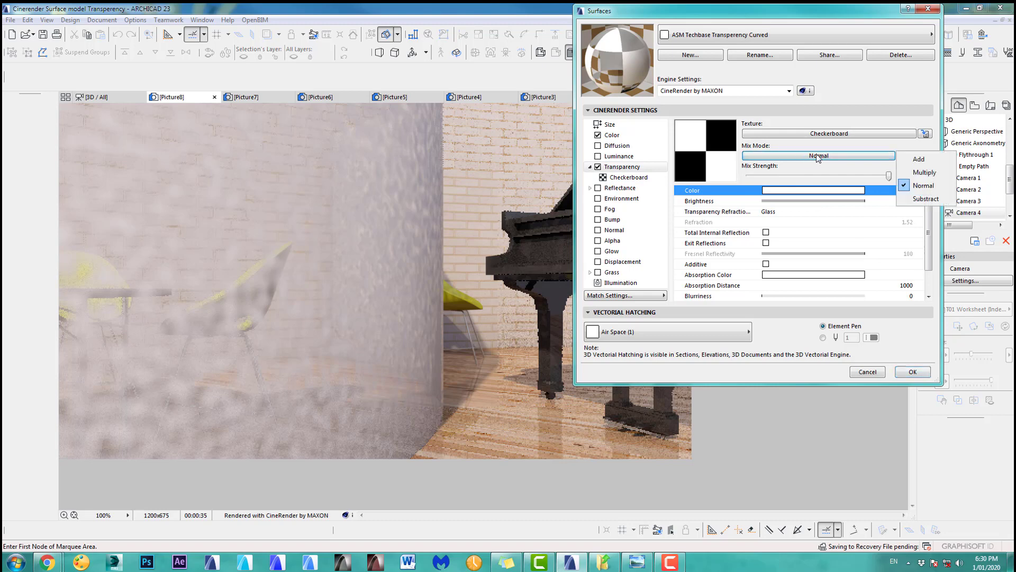
click(926, 172)
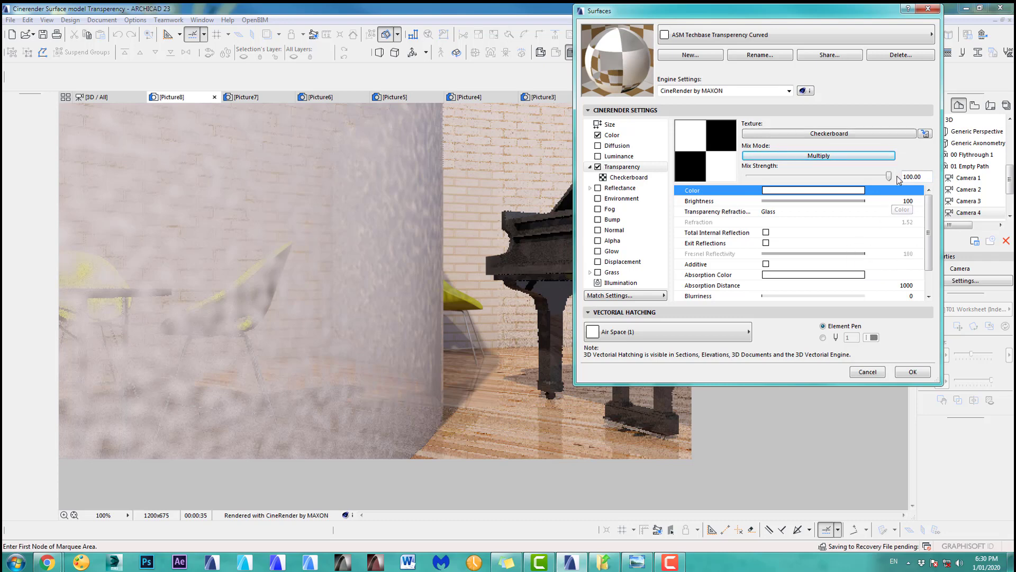
drag(890, 176, 763, 178)
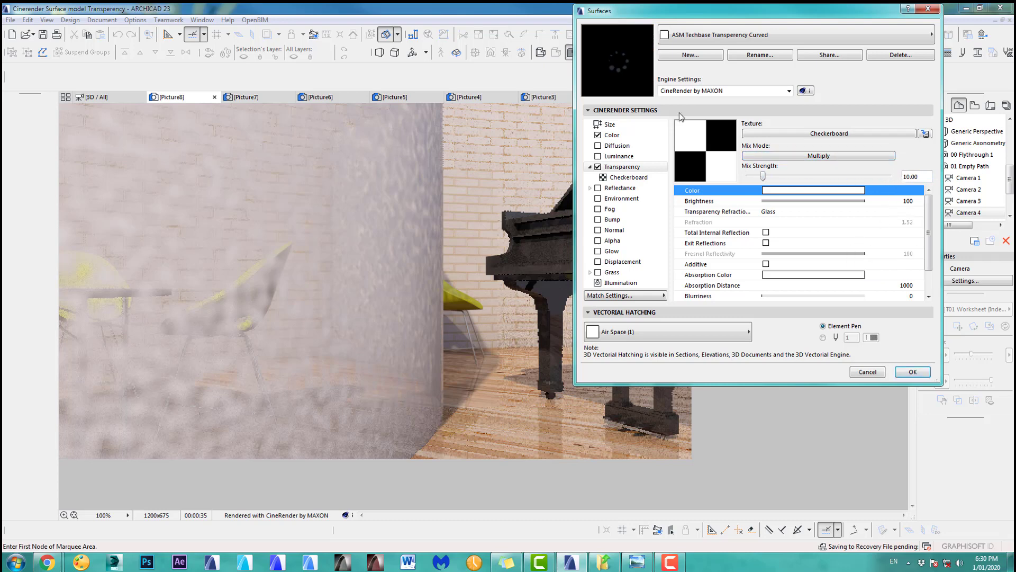